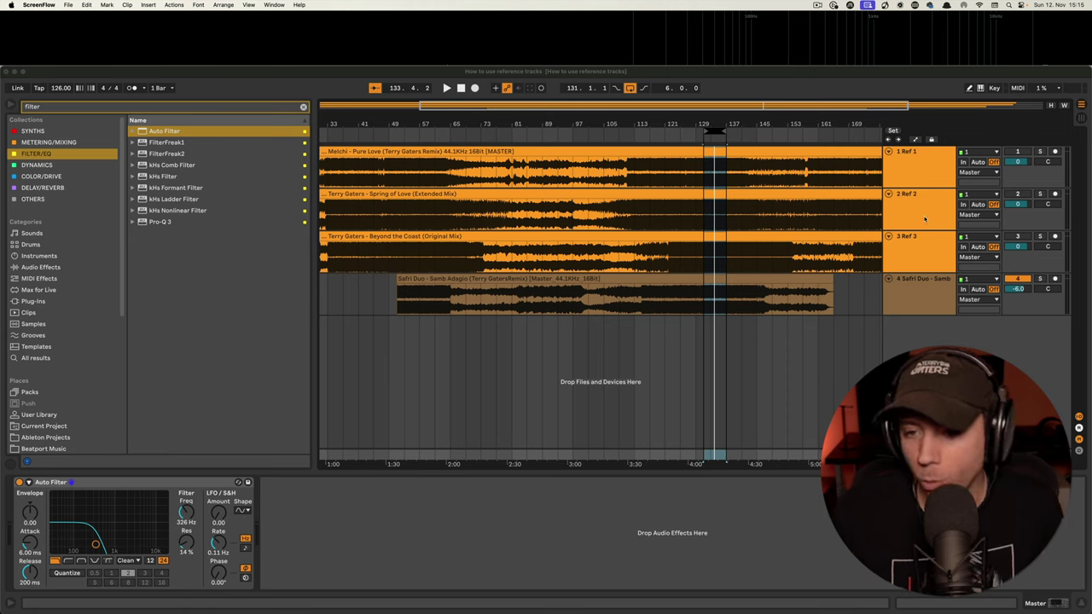
# Search the plug-ins for "span" and load the VST version of Voxengo SPAN on the Master track.
pyautogui.click(918, 286)
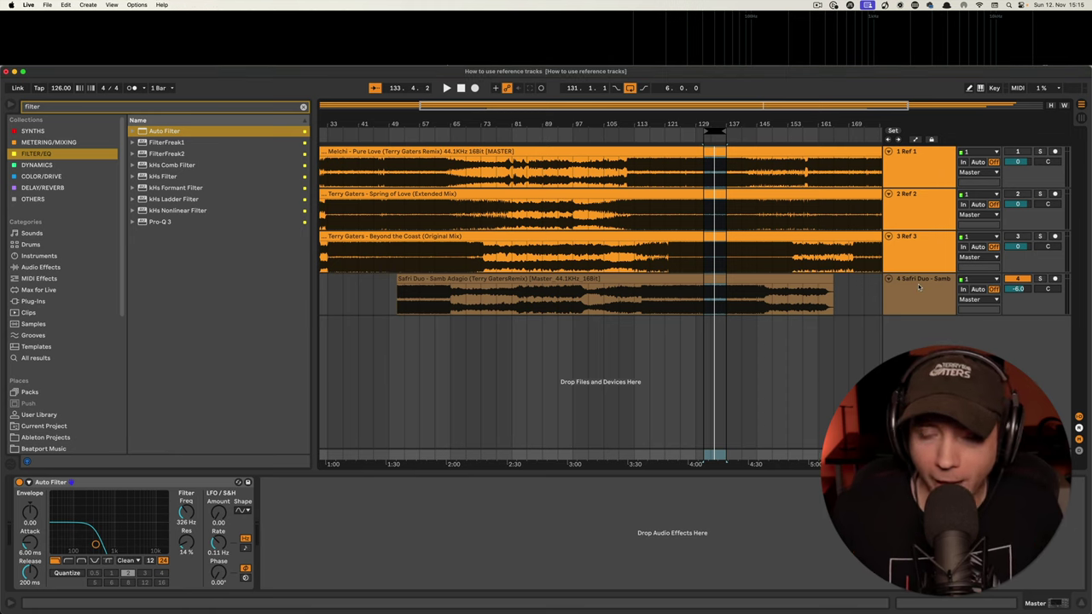
pyautogui.click(918, 287)
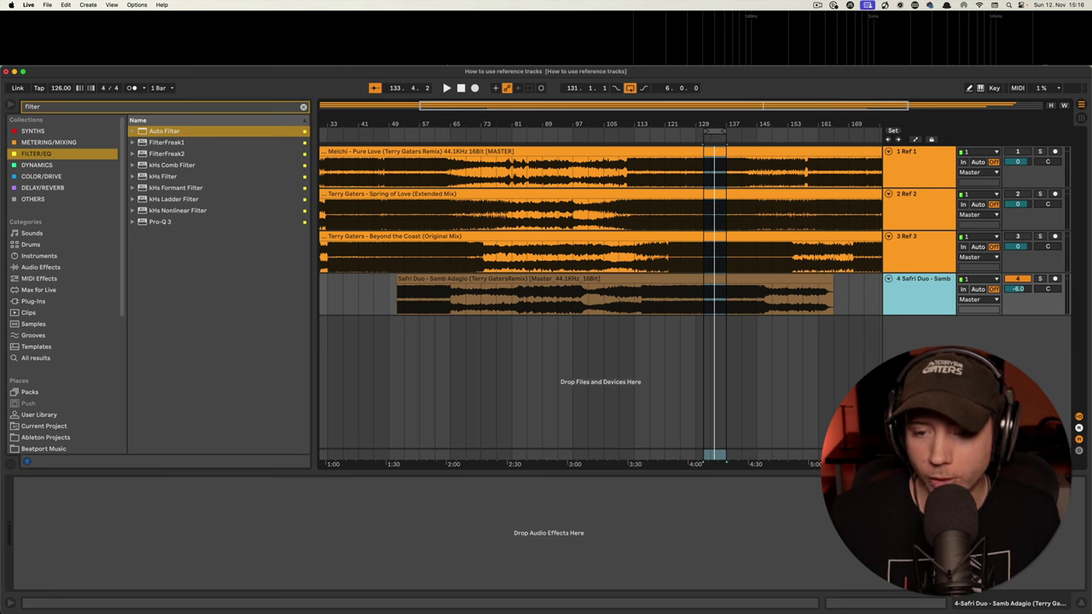
pyautogui.press('Return')
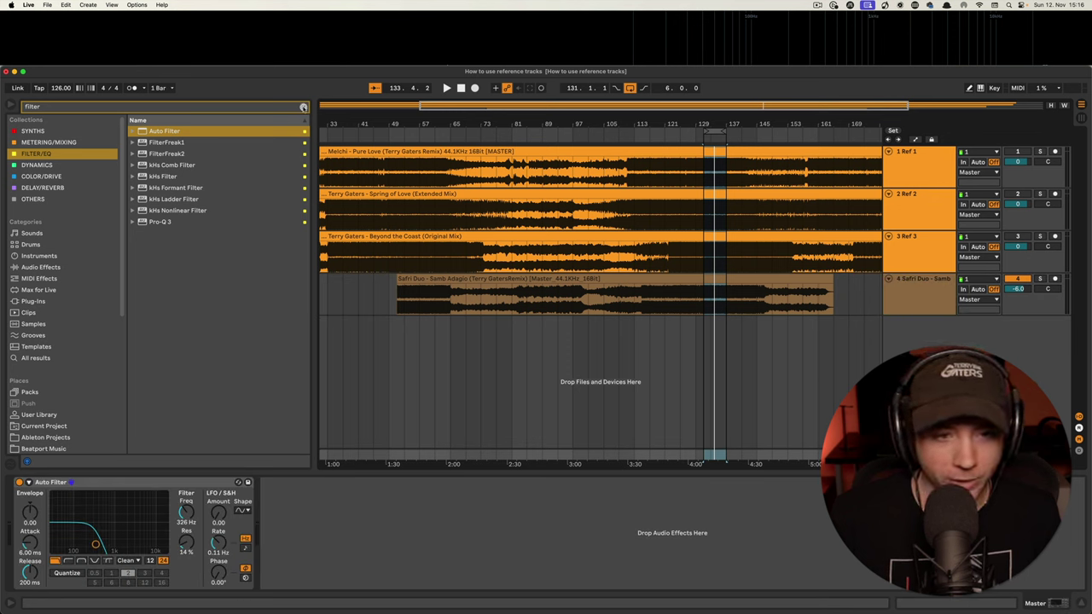
pyautogui.click(303, 108)
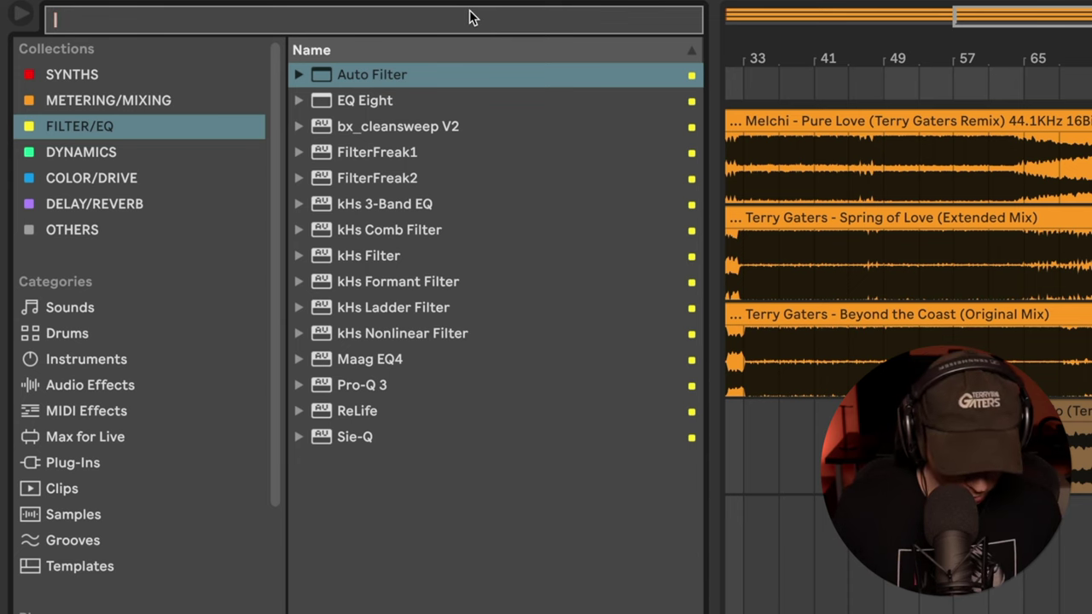
pyautogui.write('span')
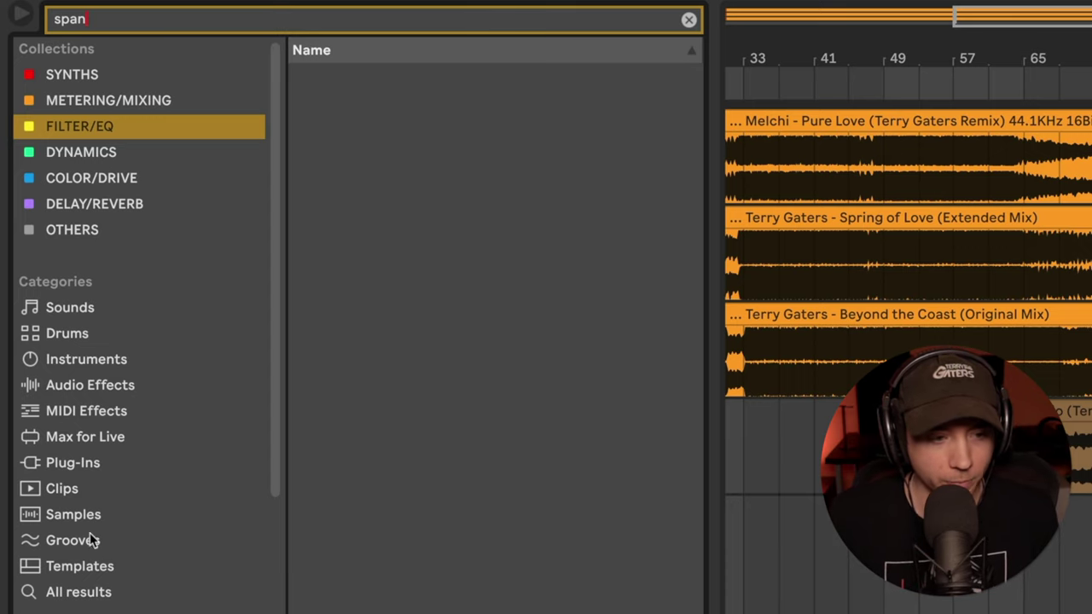
pyautogui.click(87, 461)
pyautogui.click(296, 75)
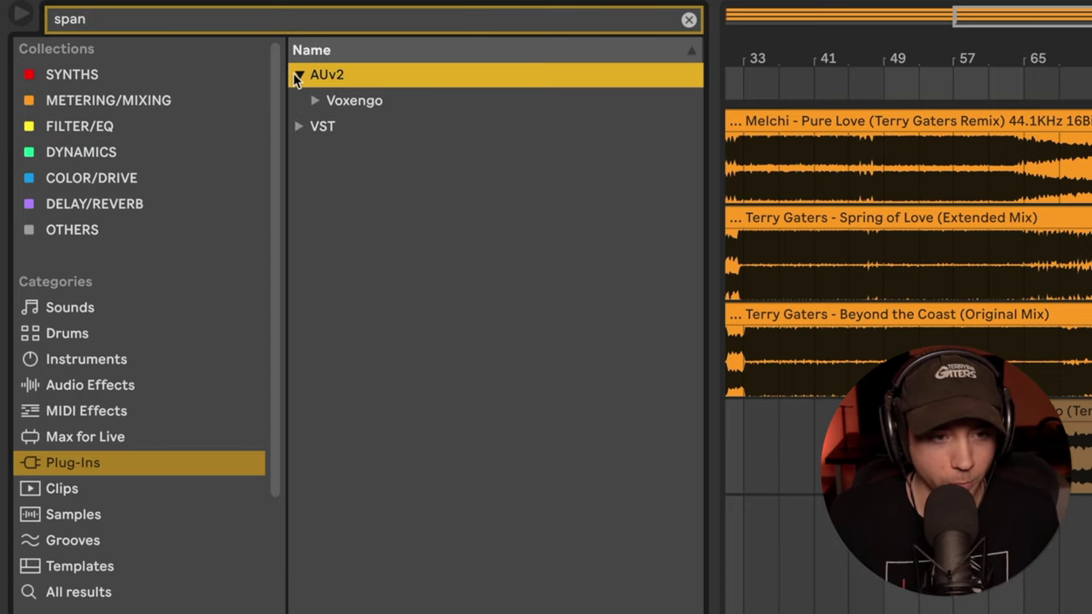
pyautogui.click(299, 100)
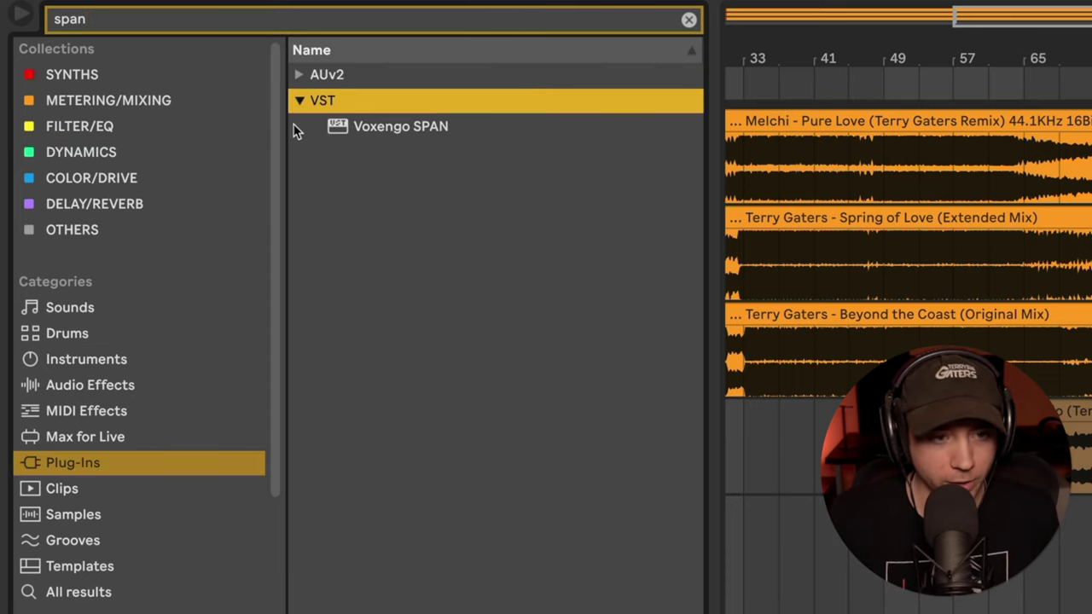
pyautogui.doubleClick(366, 126)
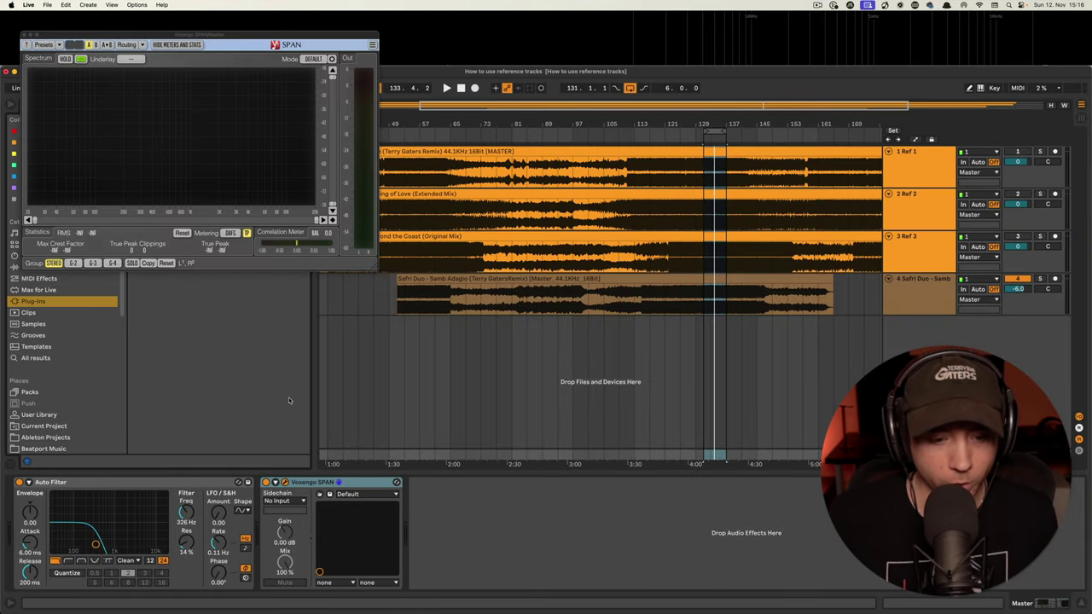
# Place Voxengo SPAN before Auto Filter in the Master device chain and move its window over the arrangement.
pyautogui.moveTo(299, 482); pyautogui.dragTo(79, 504)
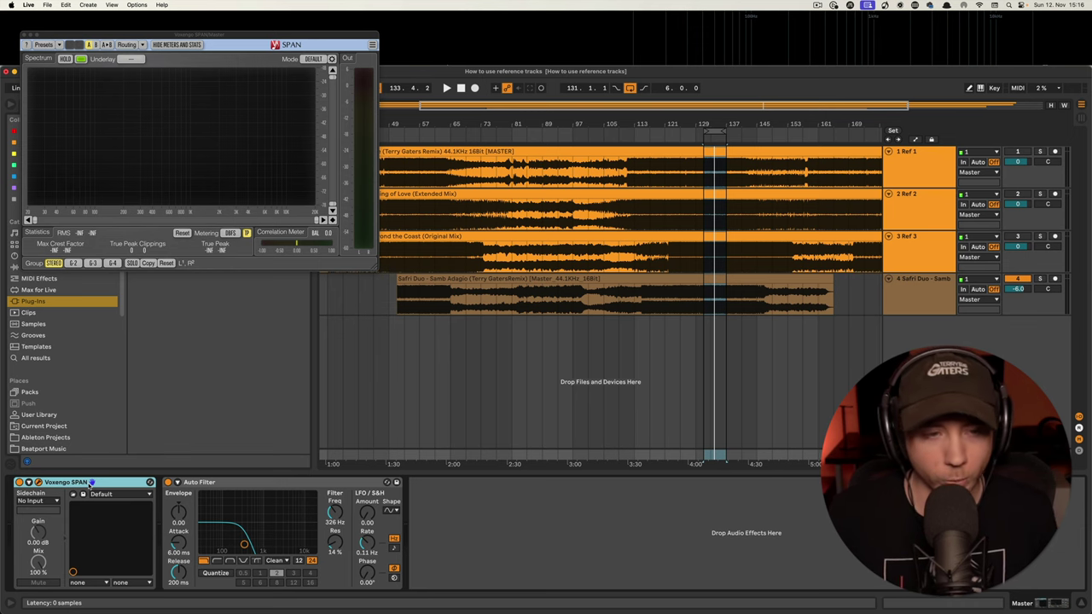
pyautogui.moveTo(149, 40); pyautogui.dragTo(535, 160)
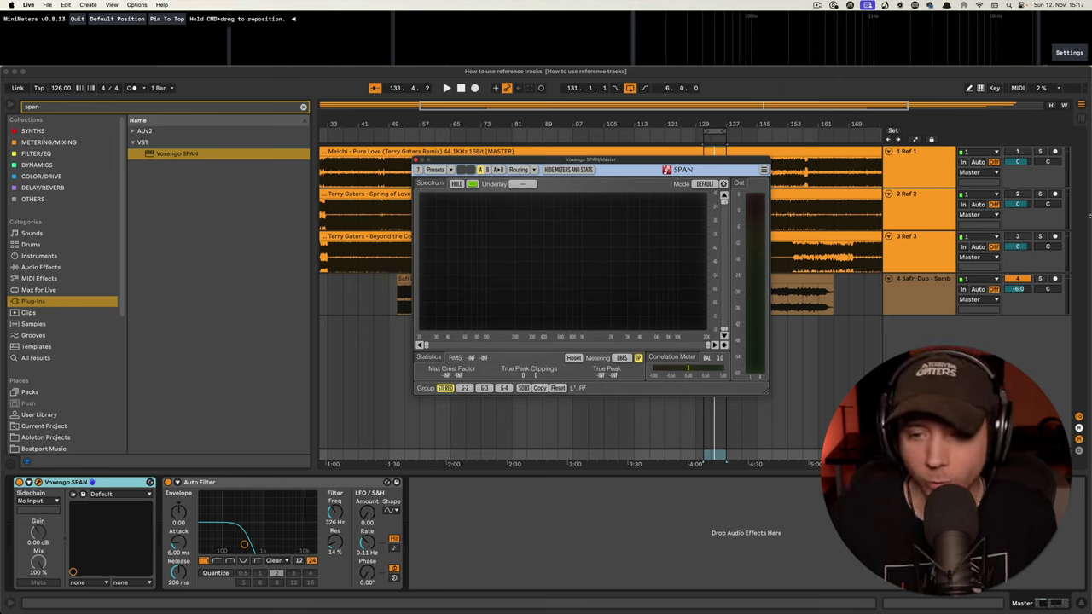
# Solo the Safri Duo track, reposition the SPAN window clear of the track controls, and play the looped section.
pyautogui.click(1040, 279)
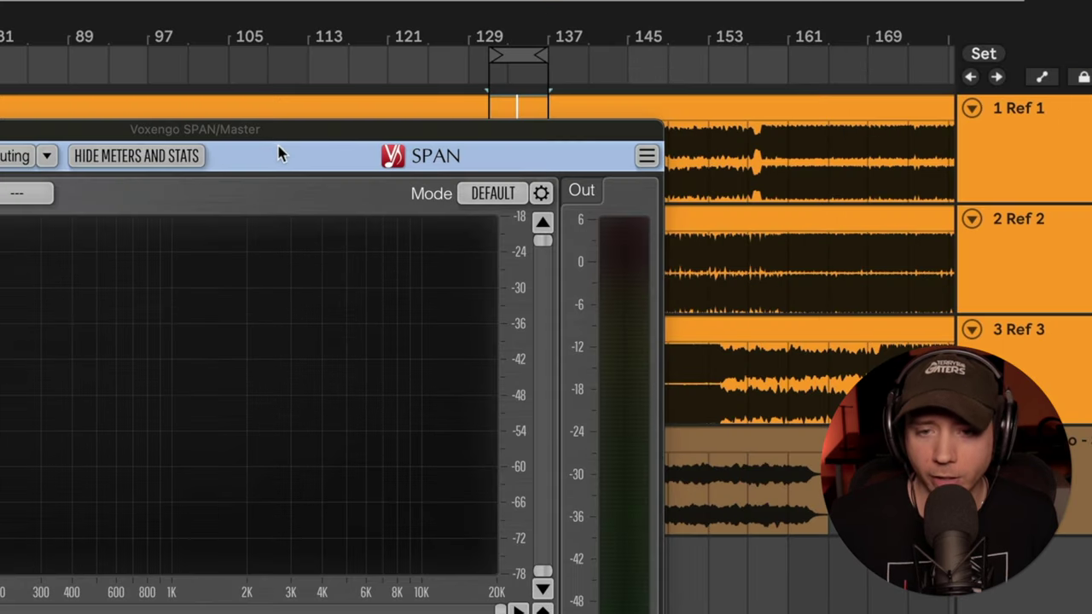
pyautogui.click(619, 161)
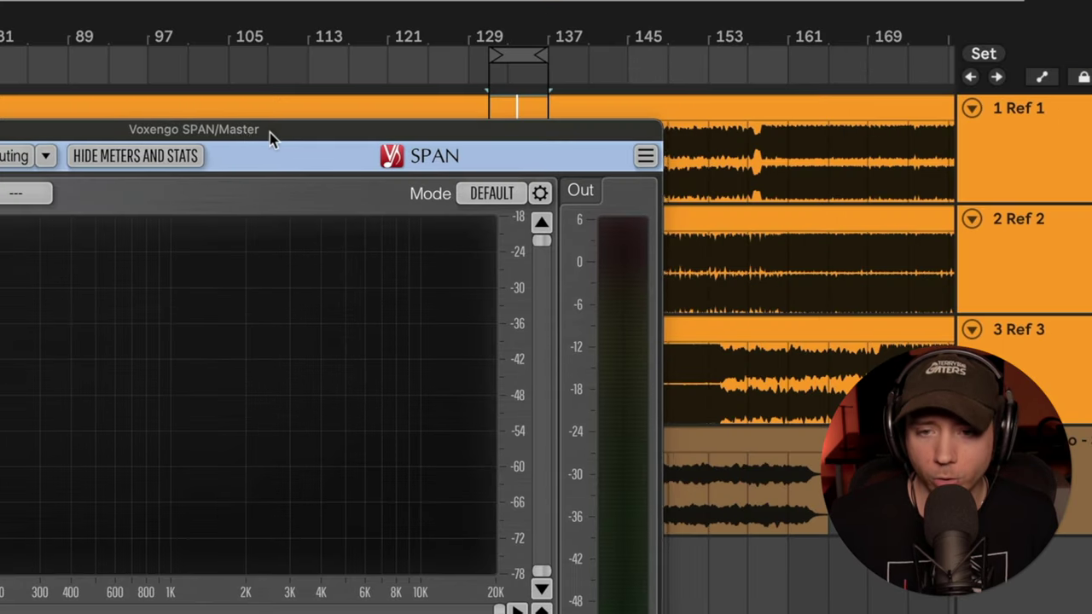
pyautogui.moveTo(270, 132); pyautogui.dragTo(0, 160)
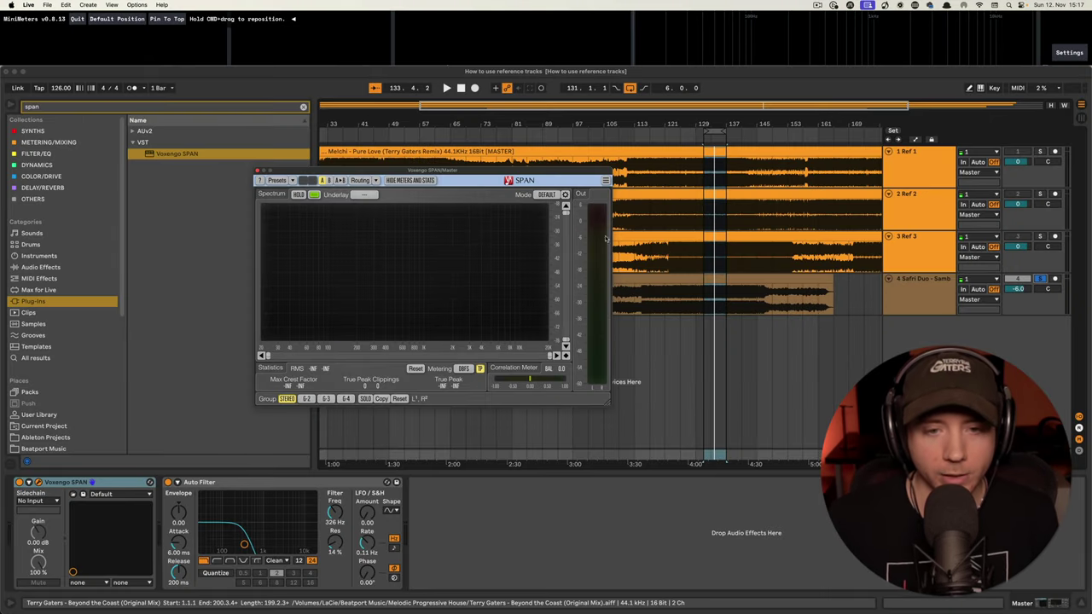
pyautogui.moveTo(460, 172); pyautogui.dragTo(584, 201)
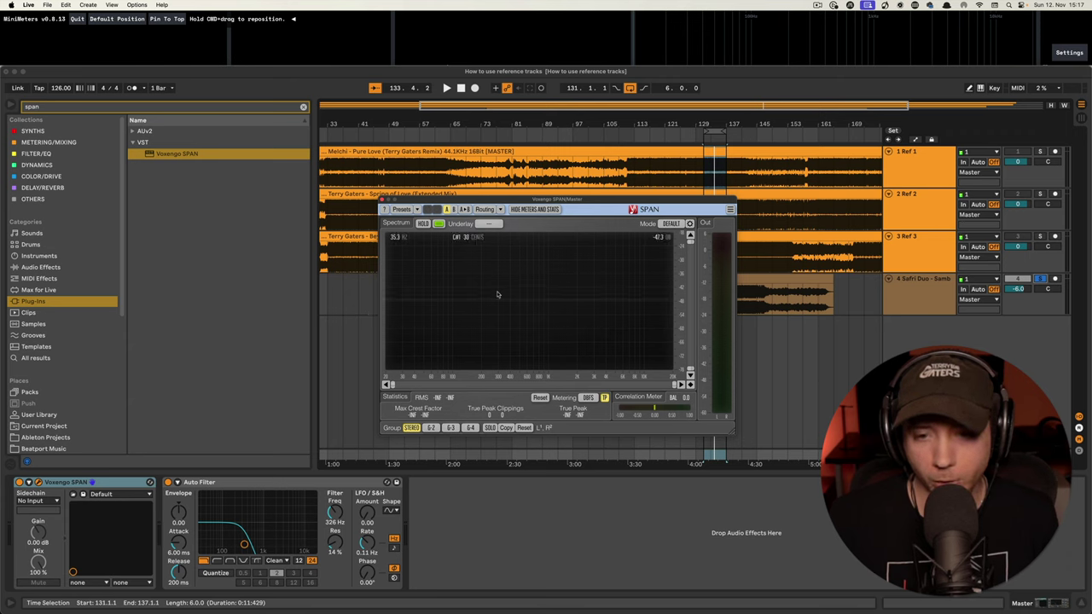
pyautogui.press('space')
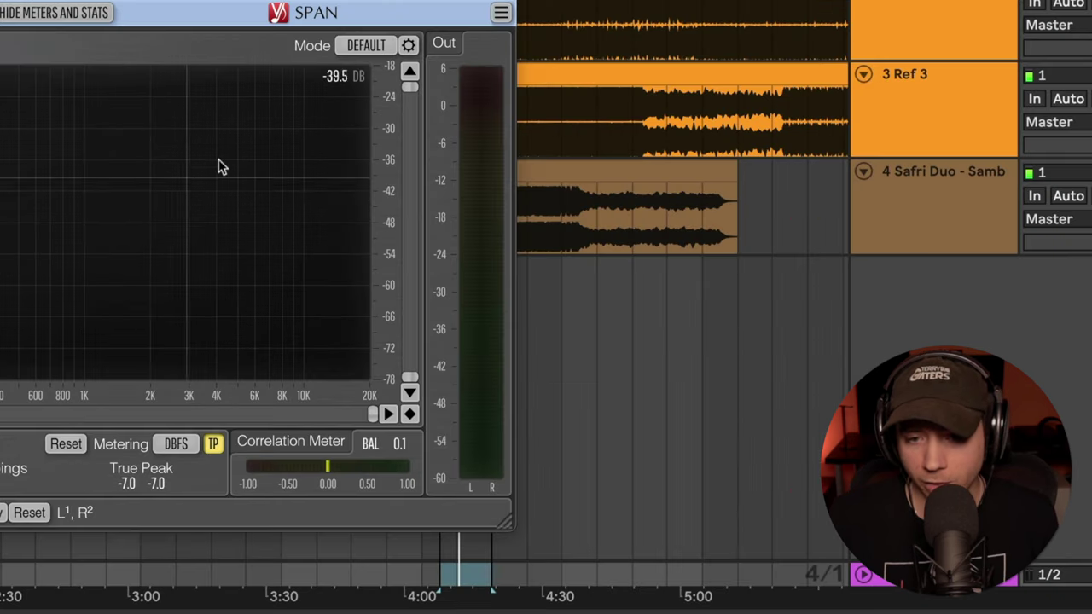
# Configure SPAN's spectrum mode with Avg Time 3499, Block Size 4096 and Smooth 1/3 OCT, and close the editor.
pyautogui.click(410, 44)
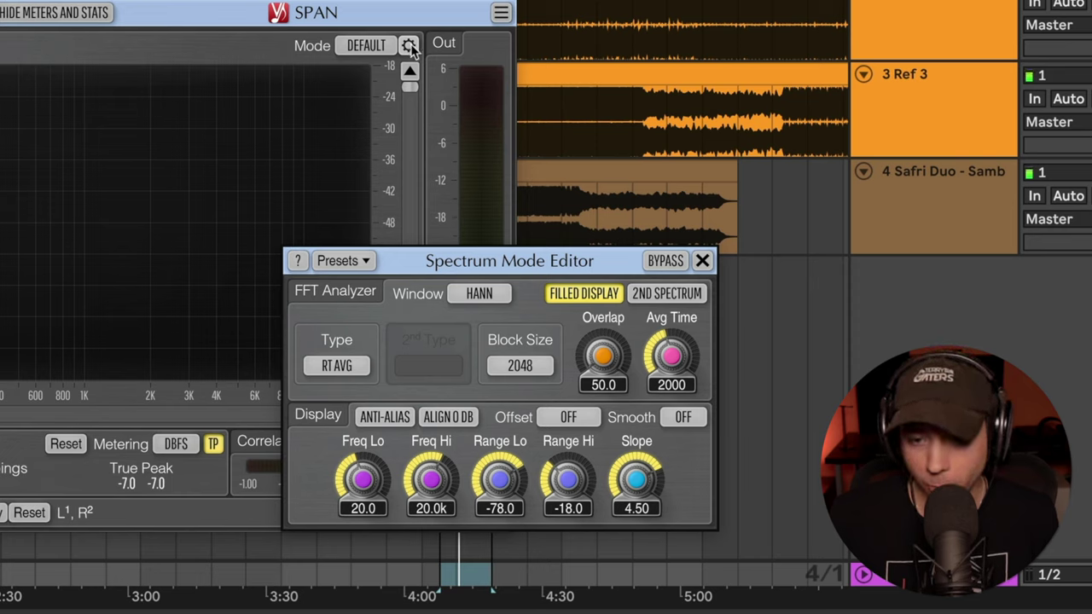
pyautogui.moveTo(672, 357)
pyautogui.mouseDown()
pyautogui.moveTo(671, 337)
pyautogui.moveTo(674, 360)
pyautogui.mouseUp()
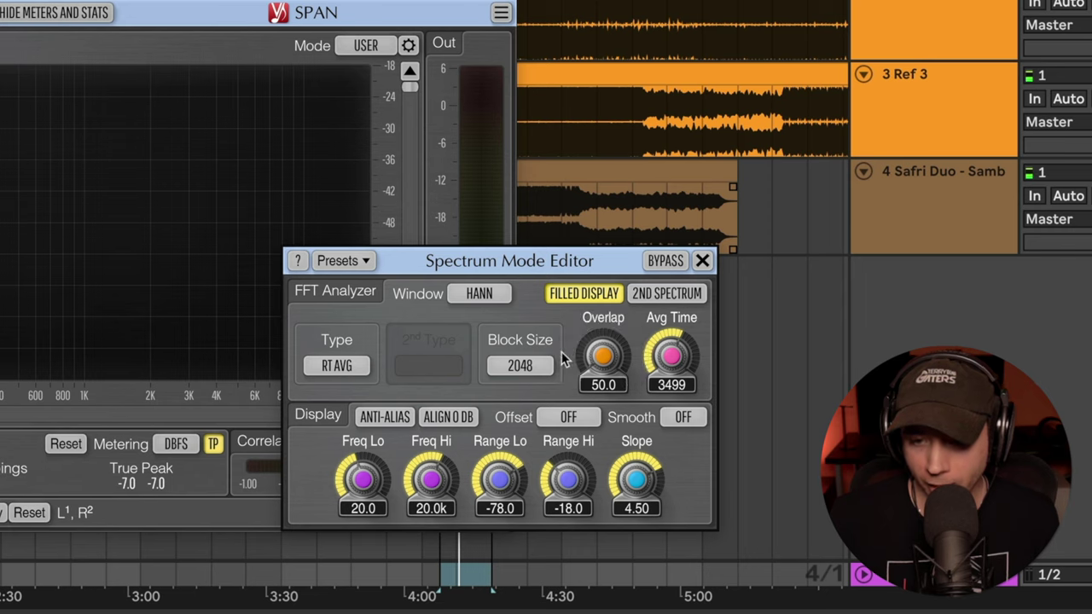
pyautogui.click(521, 365)
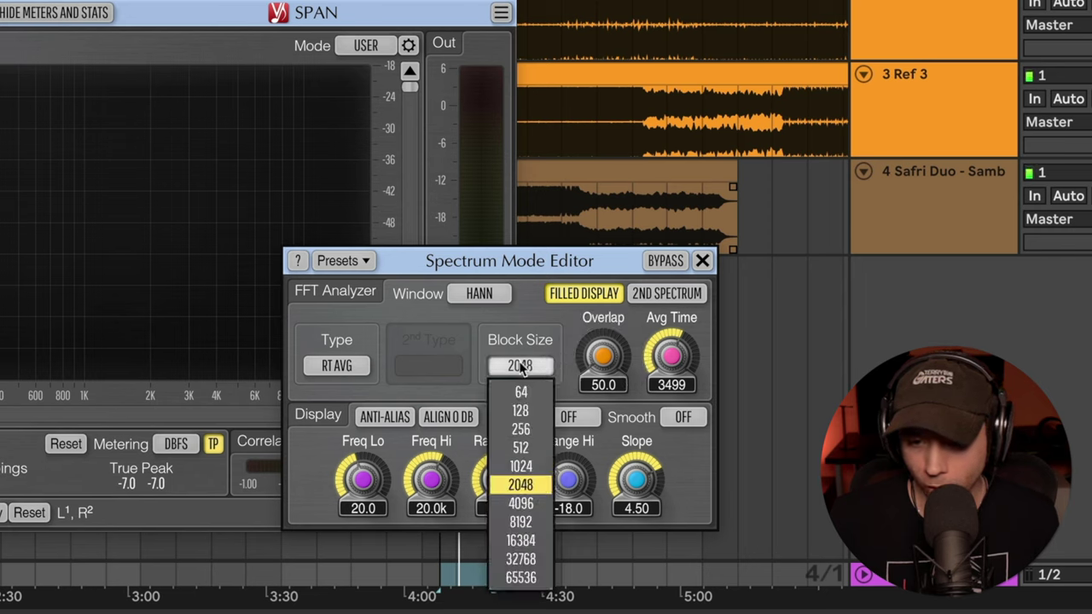
pyautogui.click(523, 503)
pyautogui.click(682, 418)
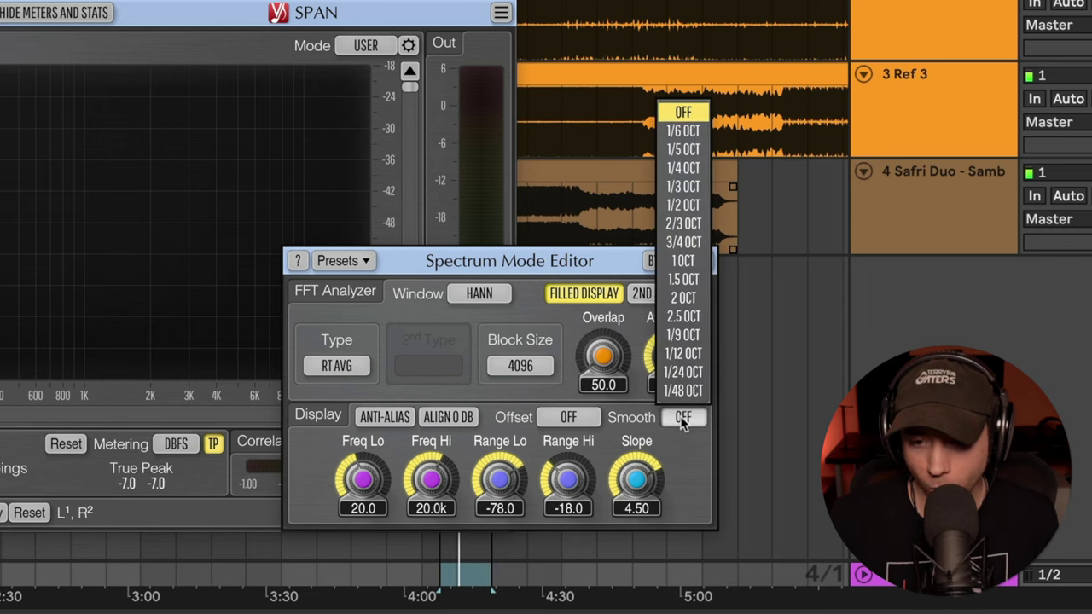
pyautogui.click(697, 185)
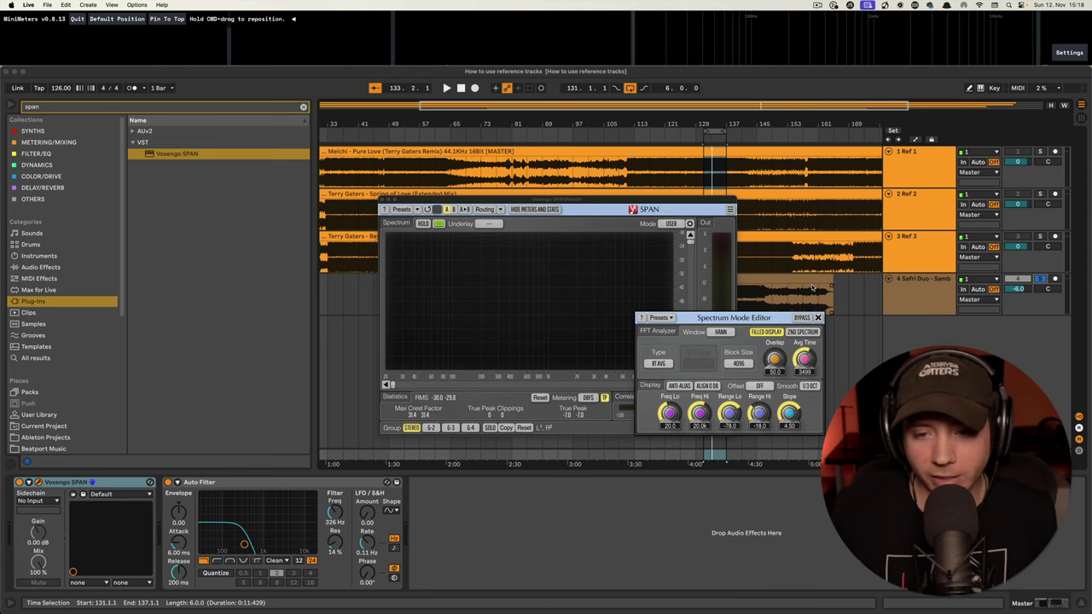
pyautogui.click(817, 317)
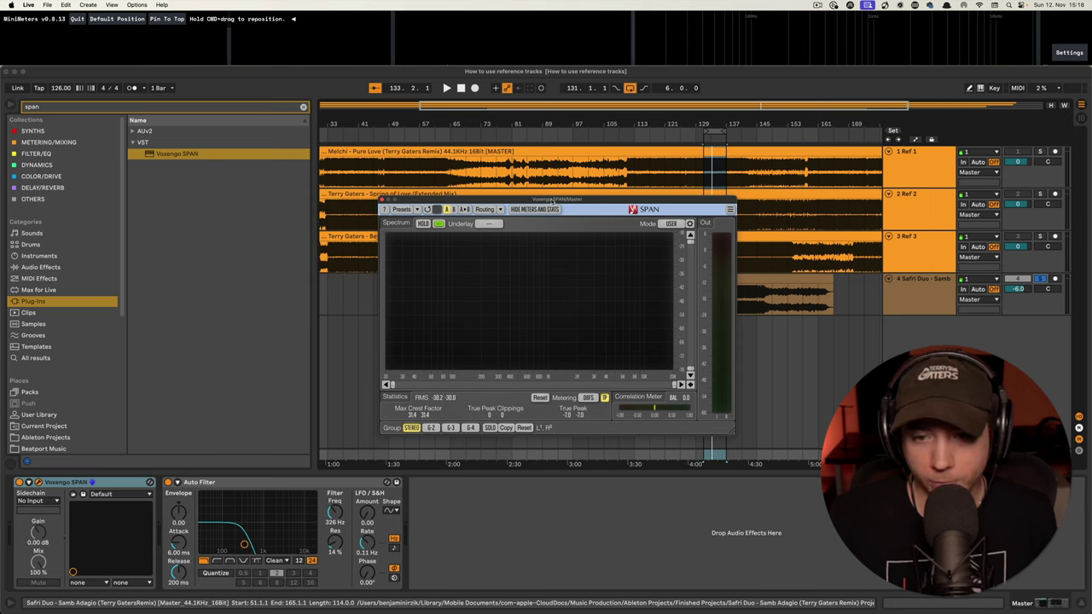
# Play the soloed Safri Duo track briefly and freeze its averaged spectrum in SPAN with Hold.
pyautogui.press('space')
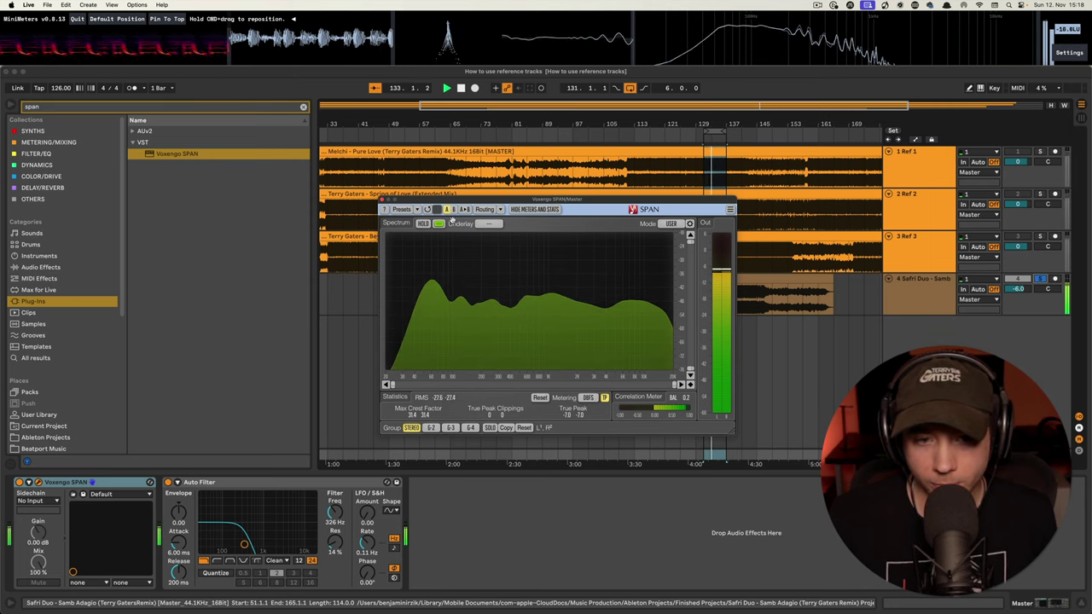
pyautogui.press('space')
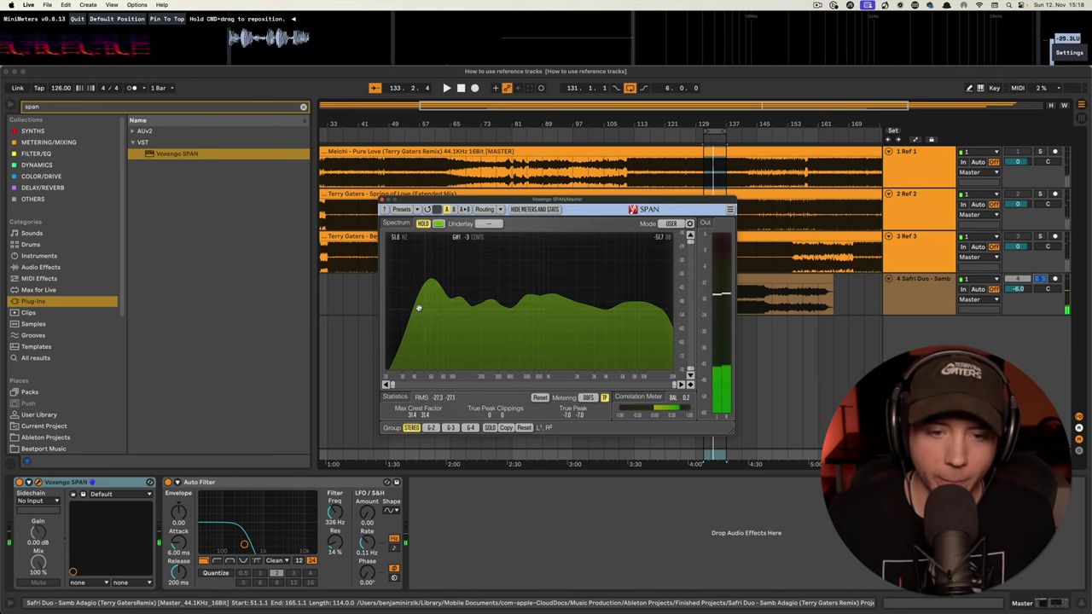
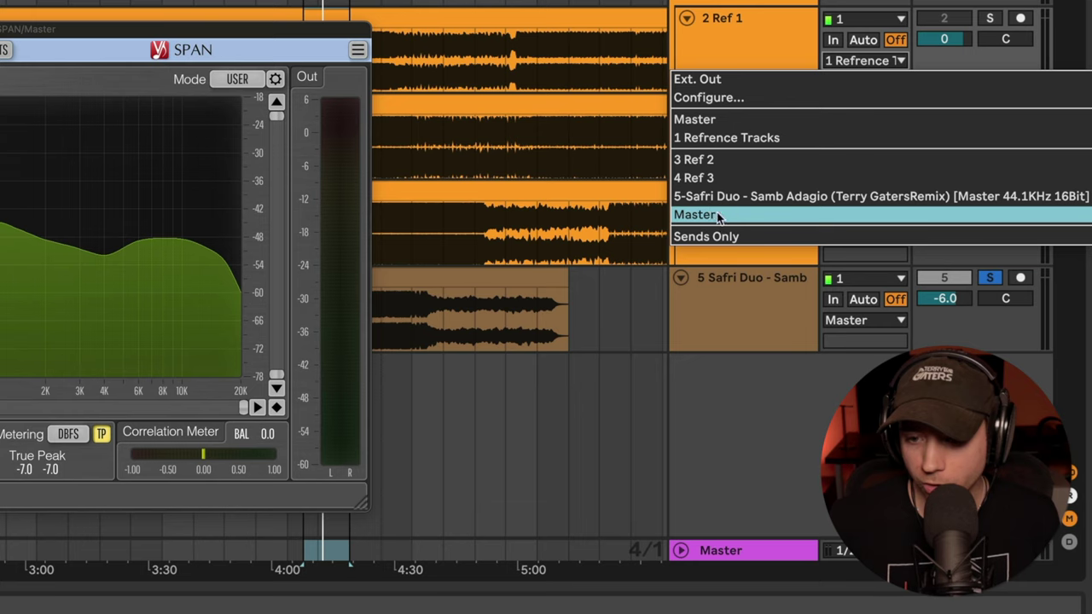
# Route the output of the Ref 1 track to the Master's 3/4-Voxengo SPAN input.
pyautogui.click(701, 214)
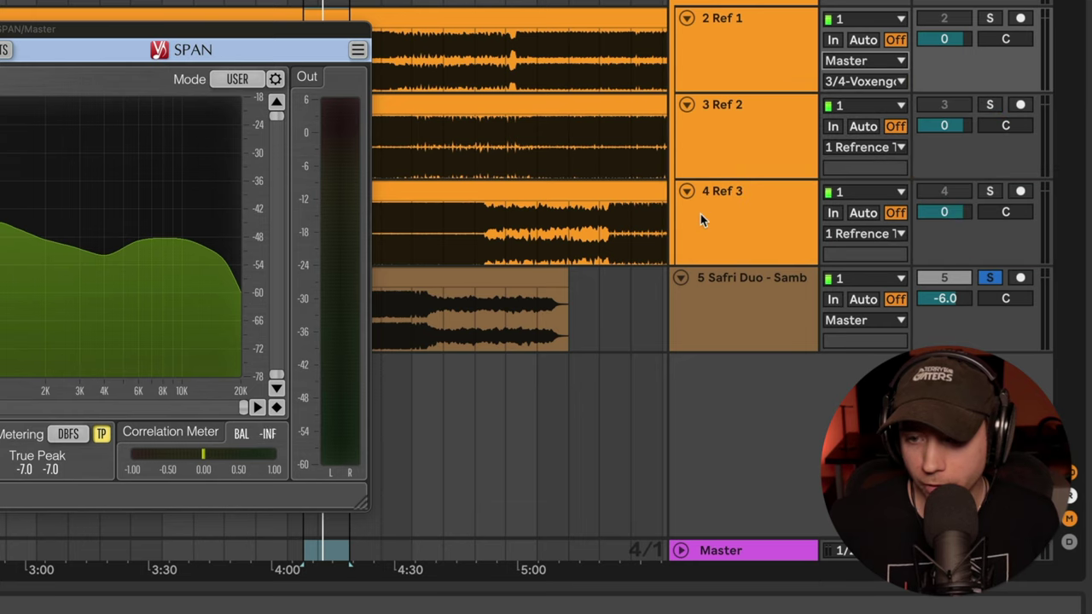
pyautogui.click(861, 81)
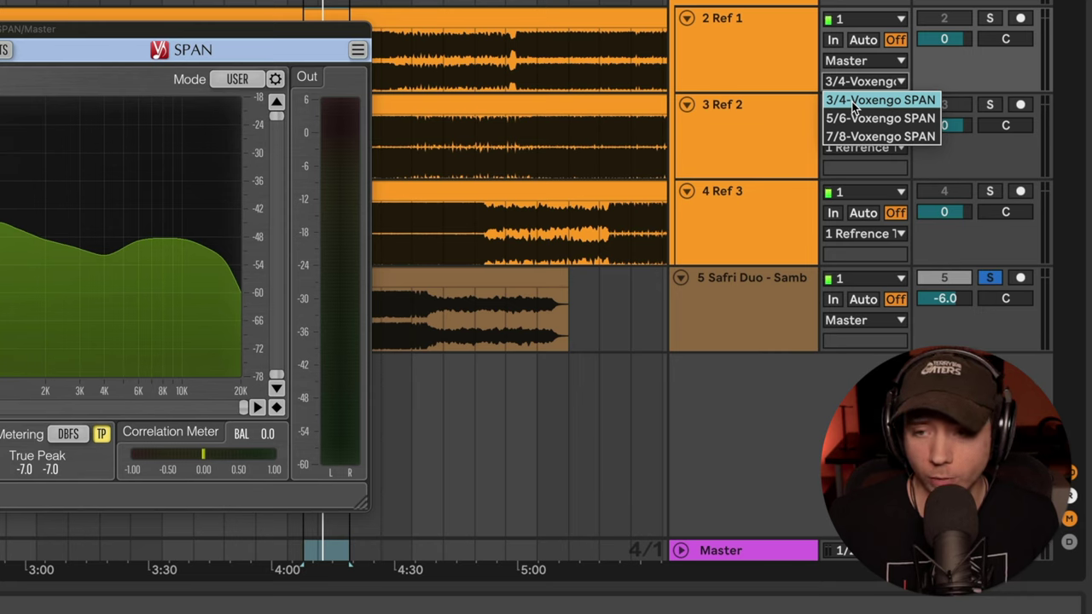
pyautogui.click(852, 100)
# Route the output of the Ref 2 track to the Master's 5/6-Voxengo SPAN input.
pyautogui.click(858, 147)
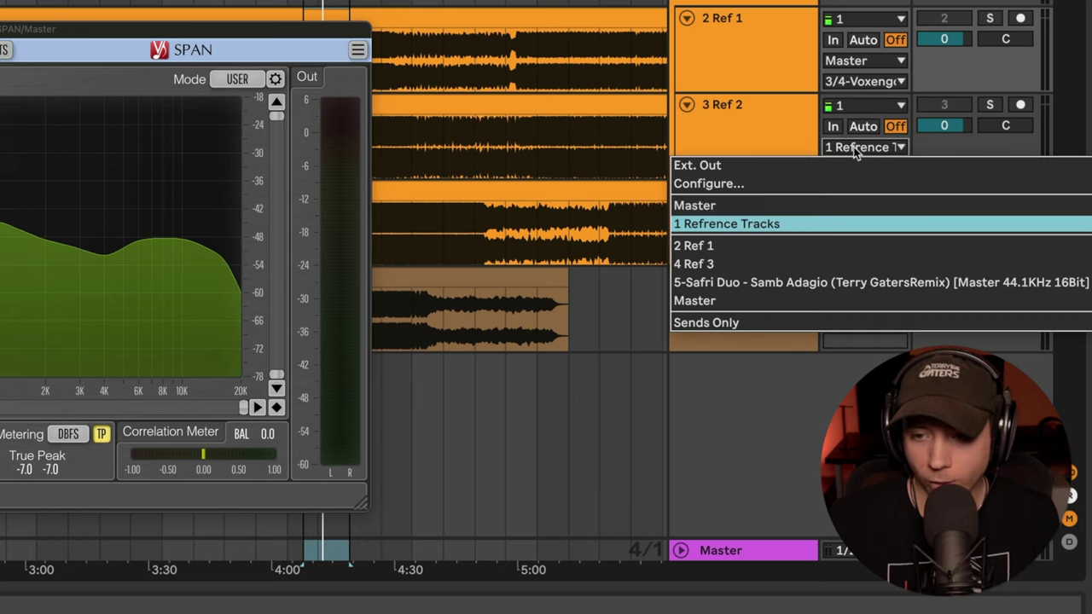
pyautogui.click(856, 149)
pyautogui.click(857, 148)
pyautogui.click(776, 298)
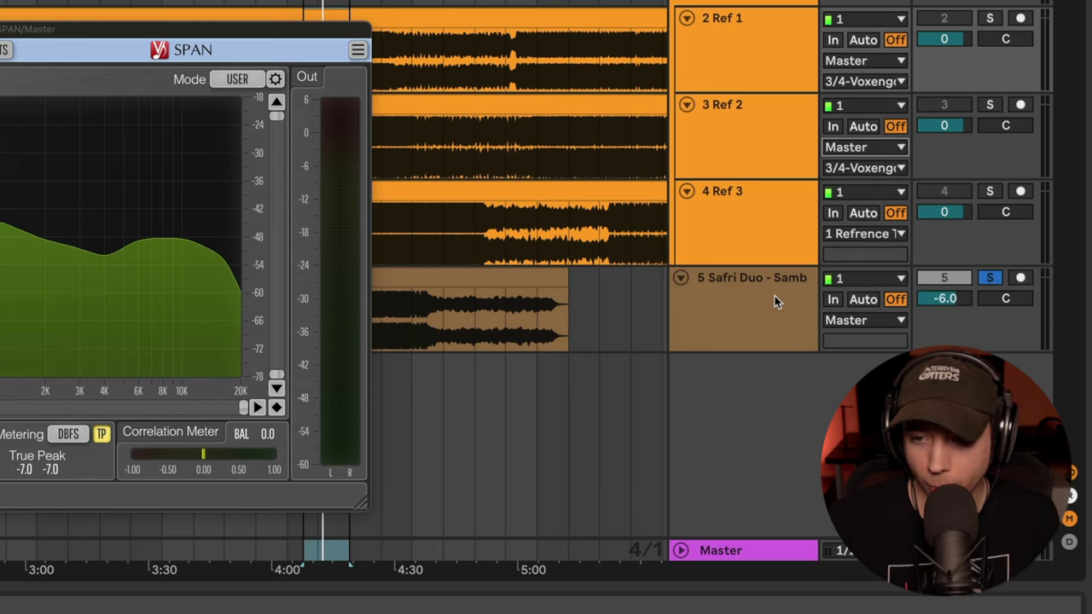
pyautogui.click(860, 168)
pyautogui.click(861, 206)
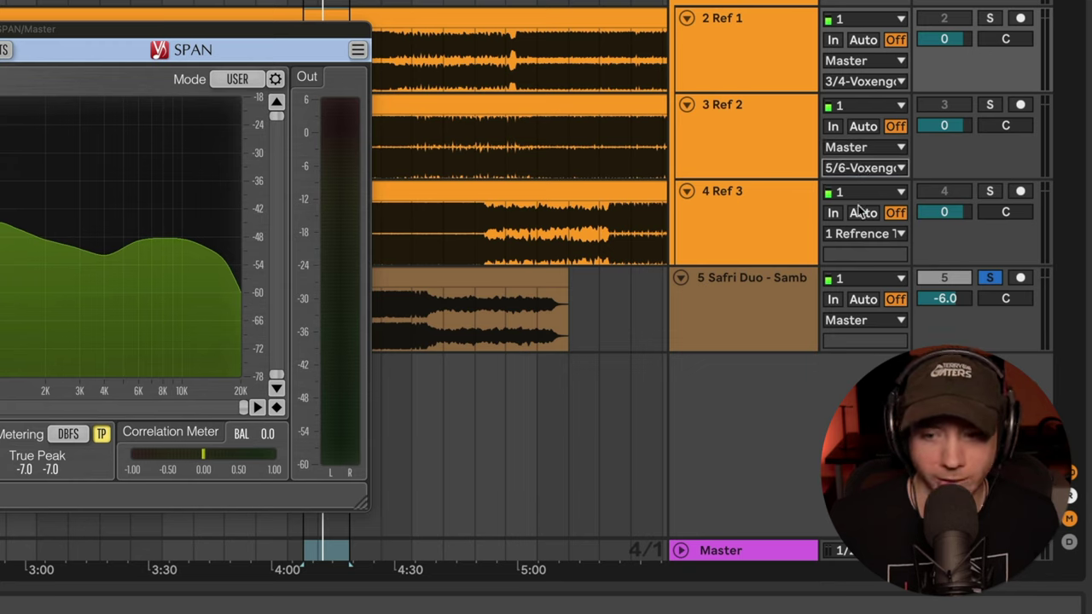
# Route the output of the Ref 3 track to the Master's 7/8-Voxengo SPAN input.
pyautogui.click(862, 233)
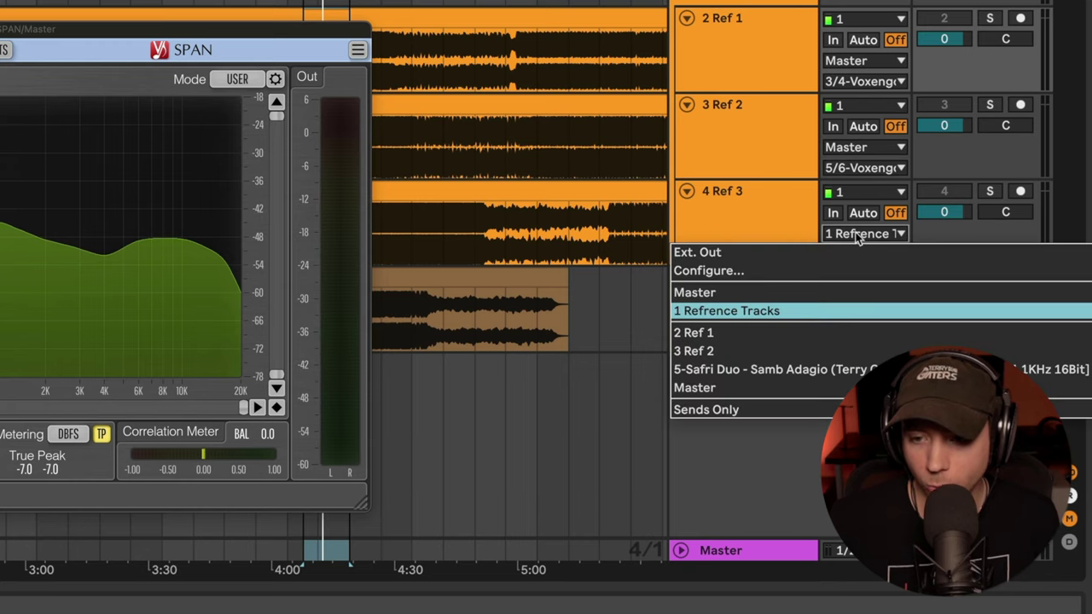
pyautogui.click(780, 391)
pyautogui.click(862, 255)
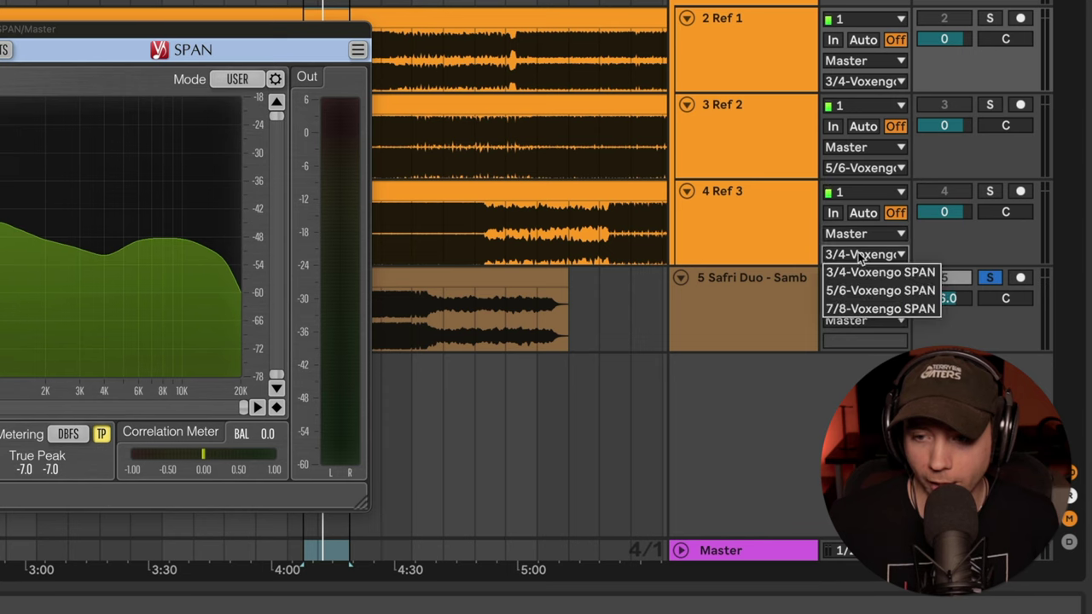
pyautogui.click(848, 311)
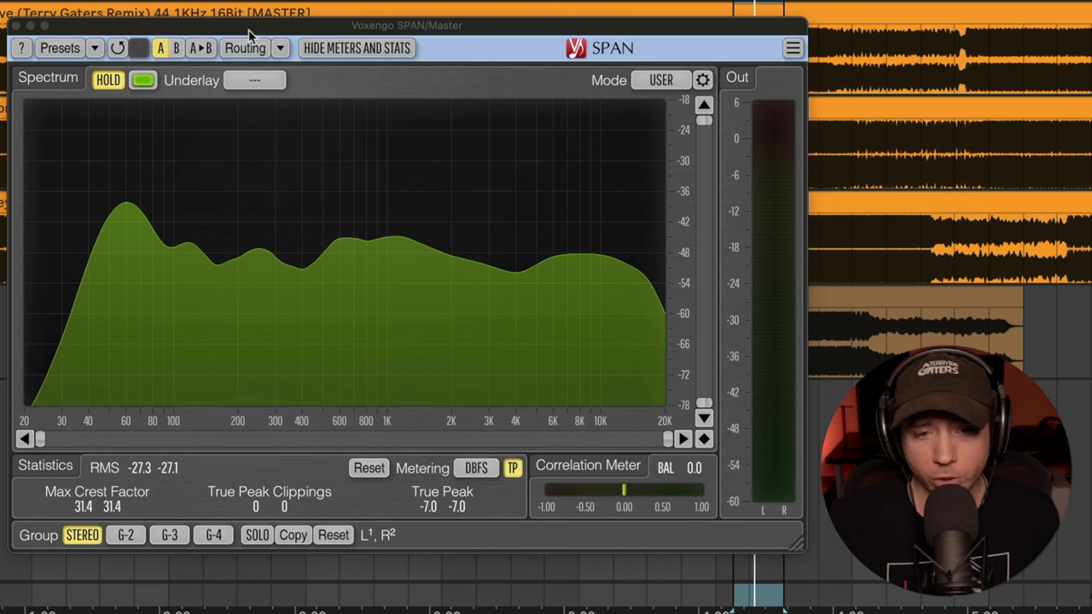
# Open SPAN's channel routing and assign input IN3 to channel 3 and IN4 to channel 4.
pyautogui.click(246, 49)
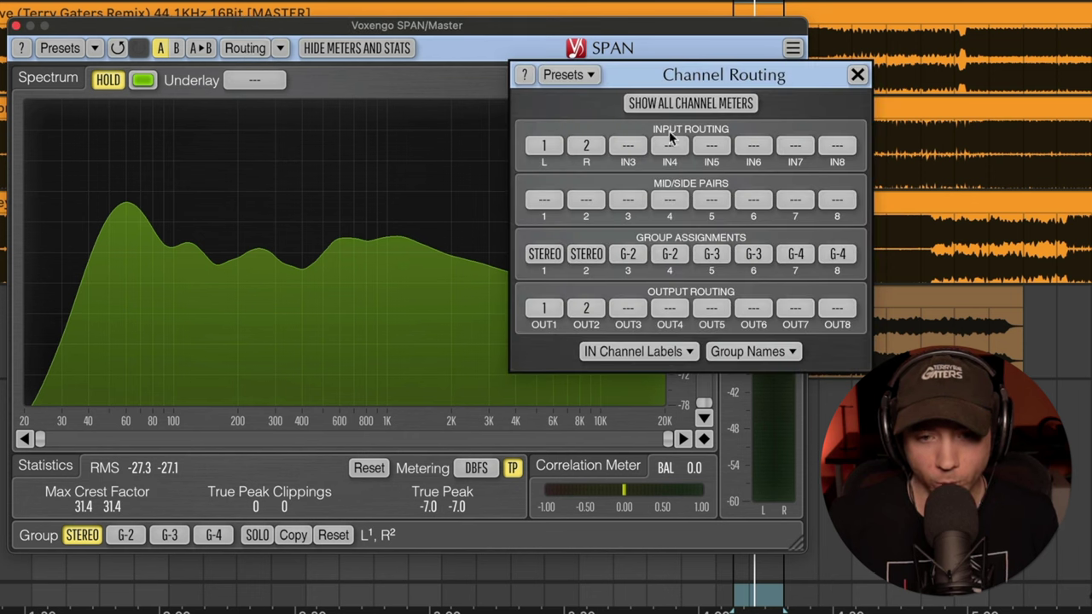
pyautogui.click(626, 145)
pyautogui.click(629, 223)
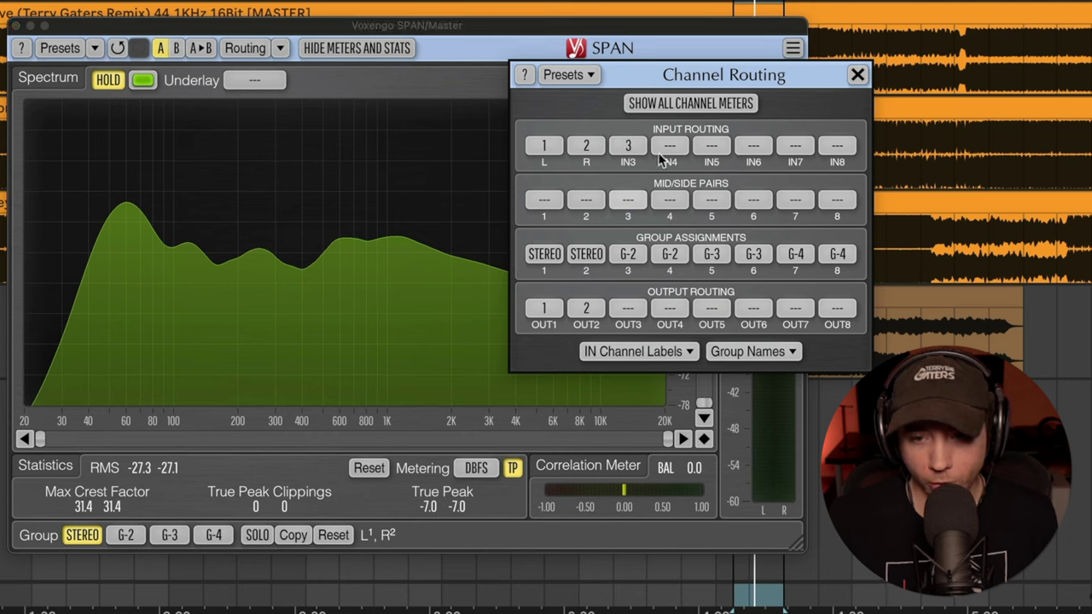
pyautogui.click(670, 145)
pyautogui.click(671, 244)
# Assign SPAN's input IN5 to channel 5 and IN6 to channel 6.
pyautogui.click(713, 146)
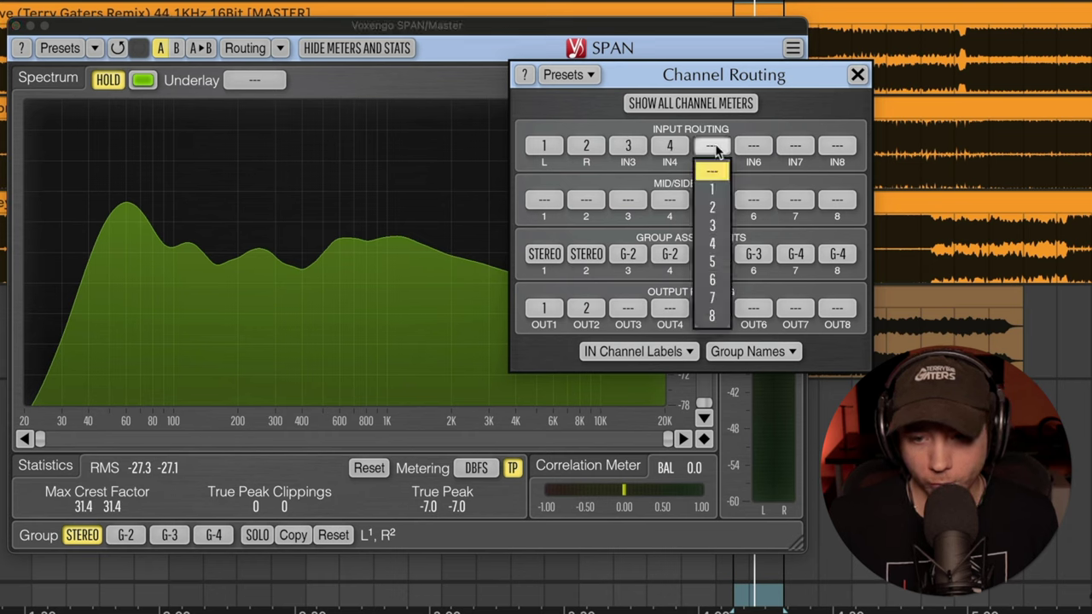
pyautogui.click(712, 261)
pyautogui.click(753, 147)
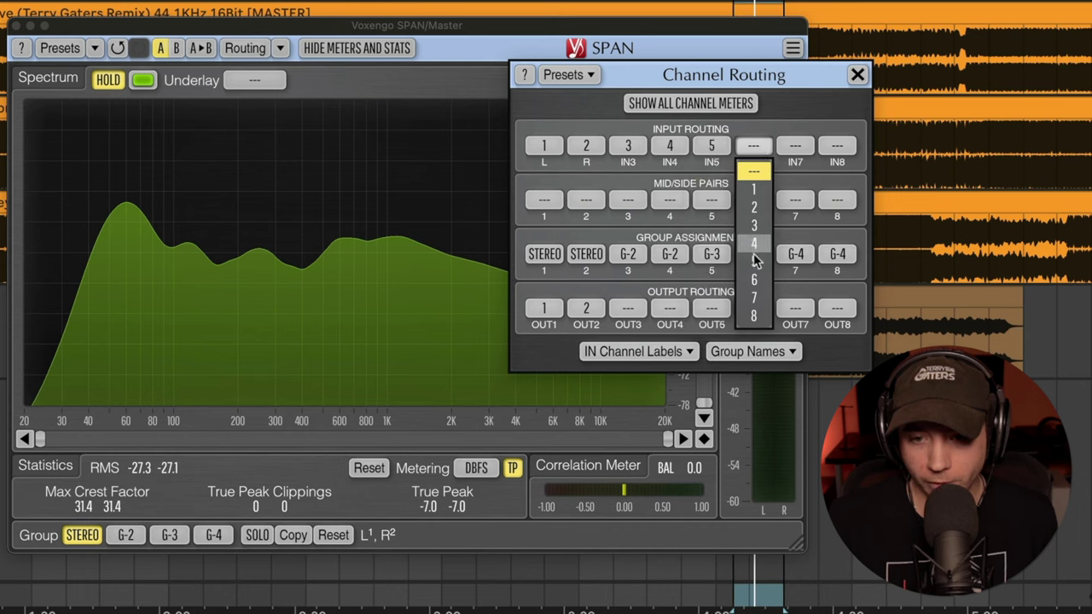
pyautogui.click(755, 279)
# Assign both SPAN inputs IN7 and IN8 to channel 7 in the input routing.
pyautogui.click(795, 145)
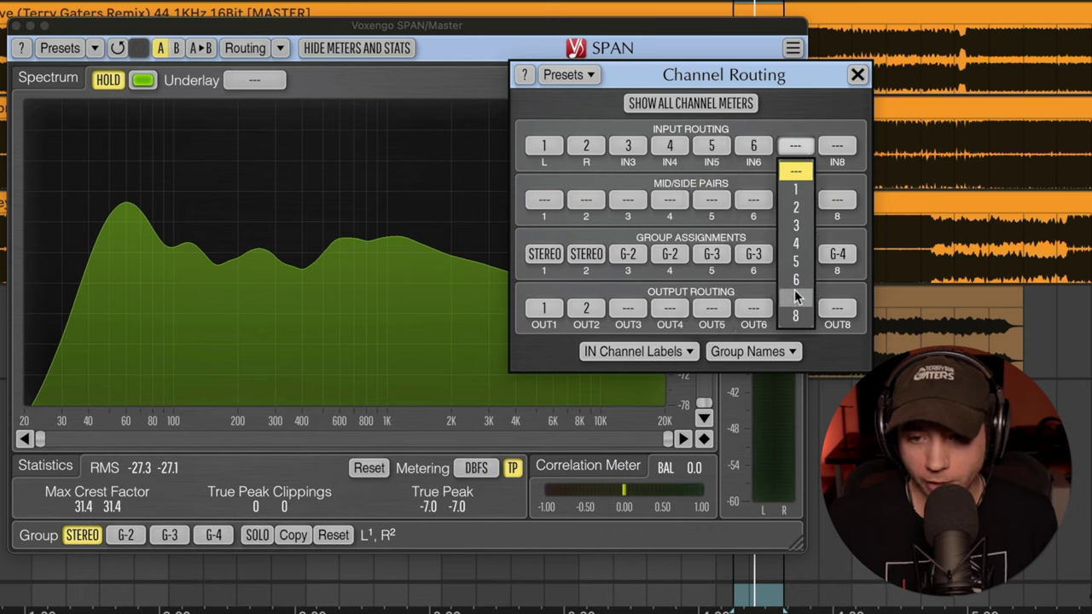
pyautogui.click(794, 289)
pyautogui.click(837, 146)
pyautogui.click(837, 298)
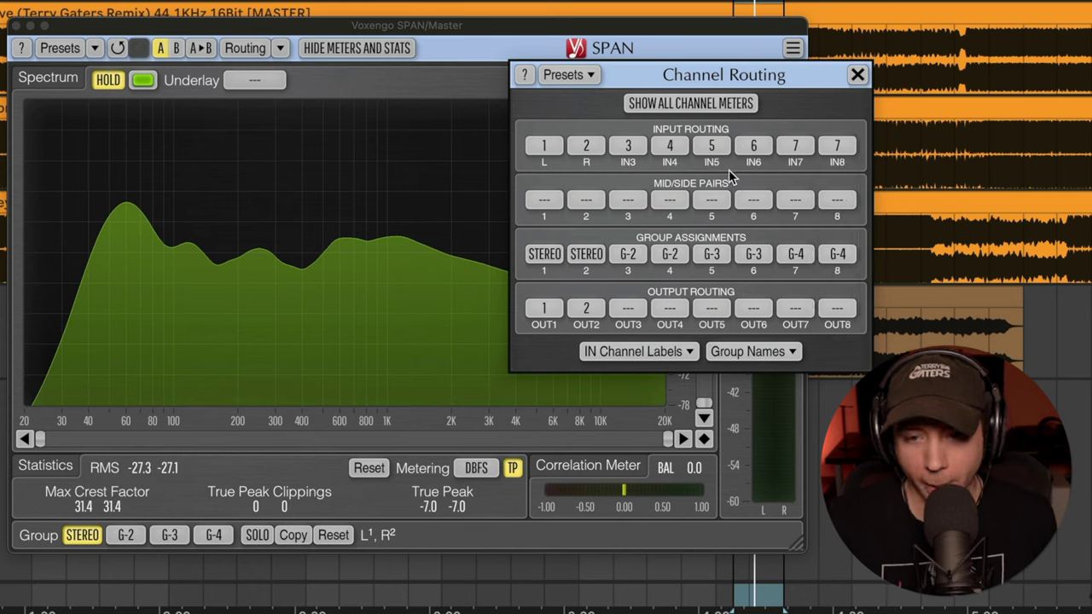
# Rename SPAN's channel groups 2, 3 and 4 as Ref 1, Ref 2 and Ref 3.
pyautogui.click(739, 353)
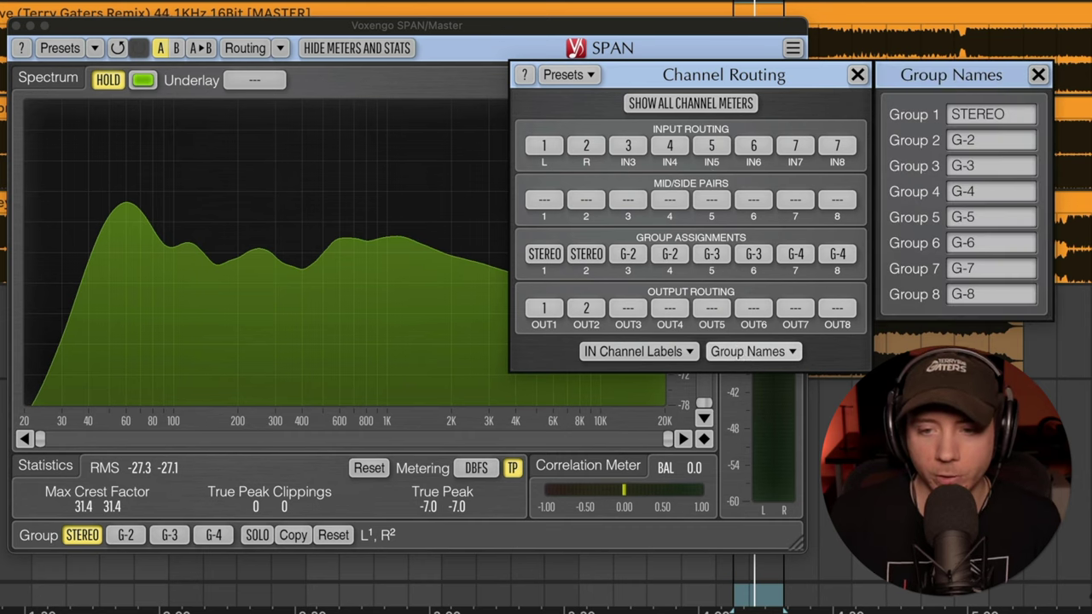
pyautogui.click(990, 144)
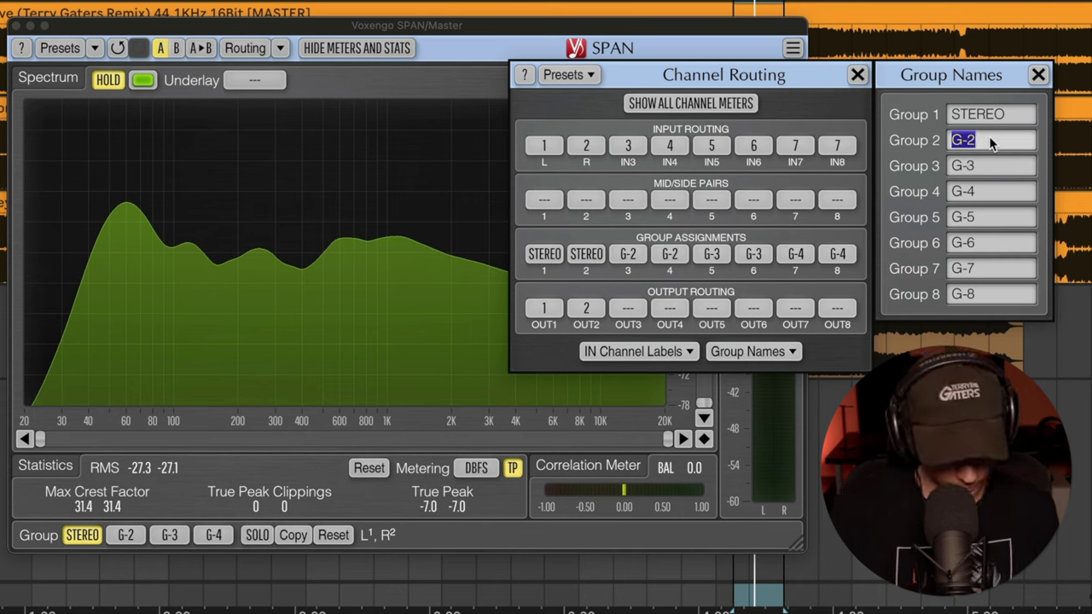
pyautogui.write('Ref 1')
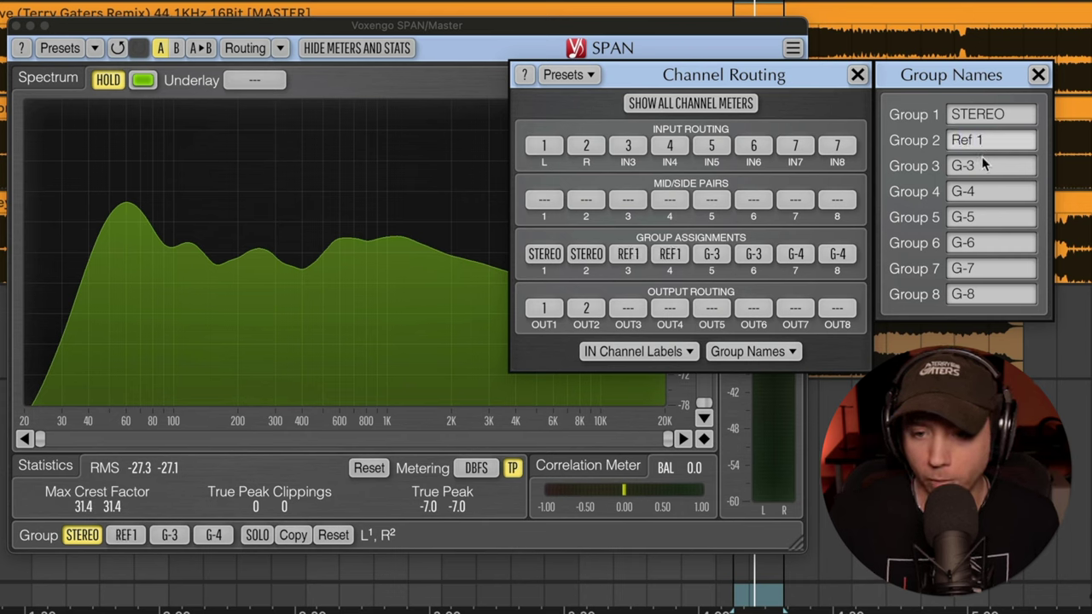
pyautogui.click(984, 165)
pyautogui.write('Ref 2')
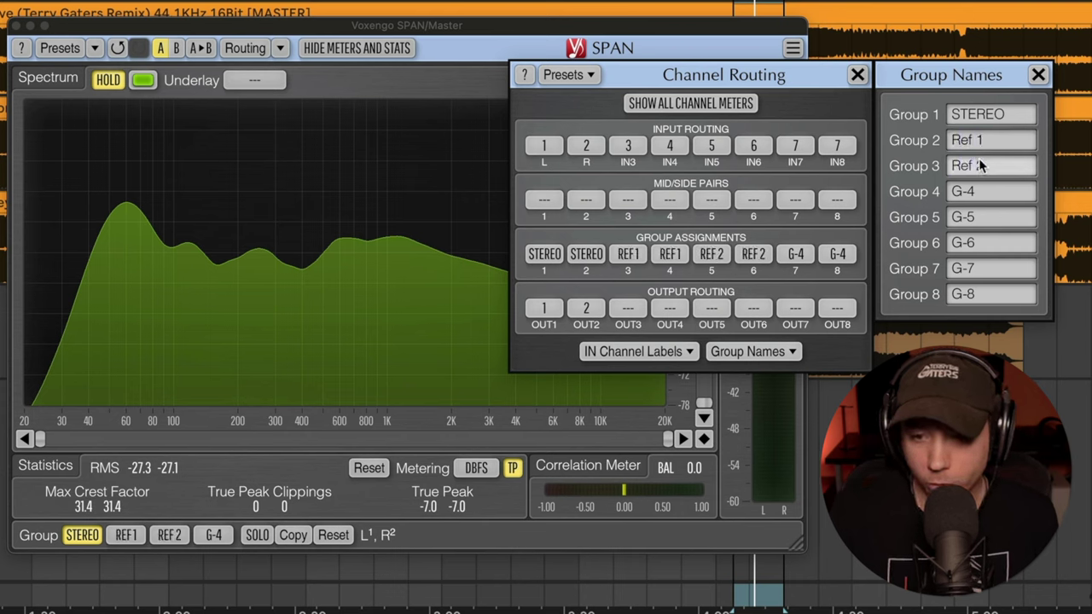
pyautogui.press('Return')
pyautogui.write('Ref 3')
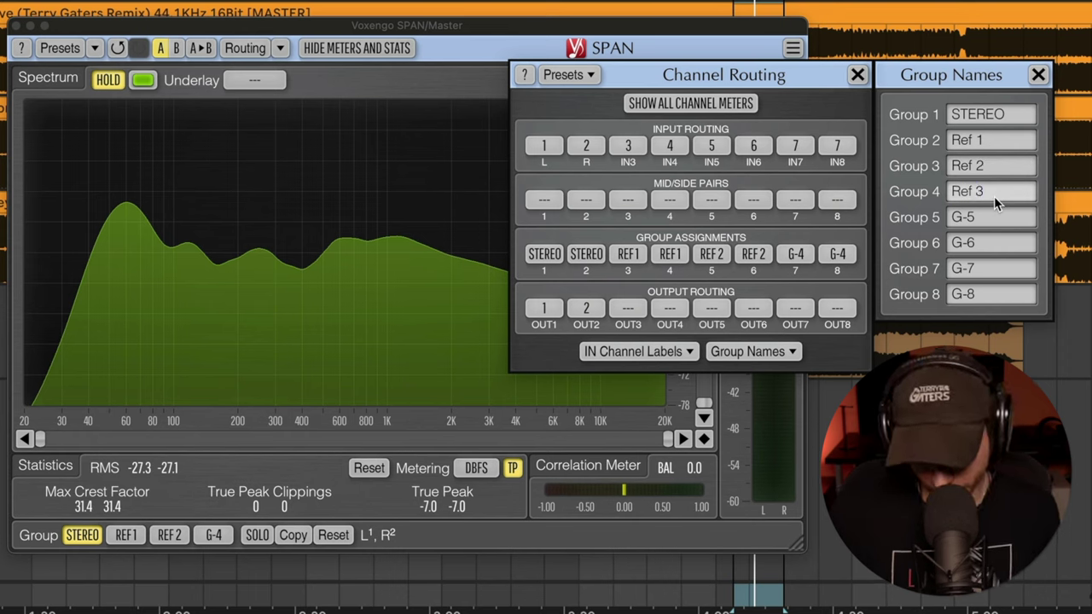
pyautogui.press('Return')
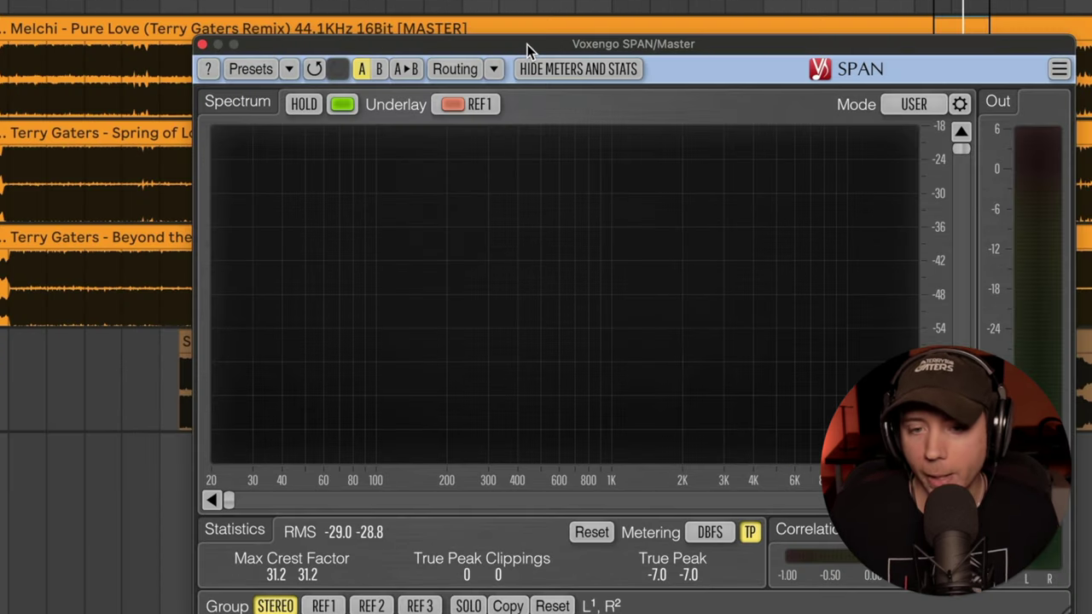
# Check the underlay choices, keep Ref 1, and play the loop to compare its spectrum with the Safri Duo mix.
pyautogui.click(466, 106)
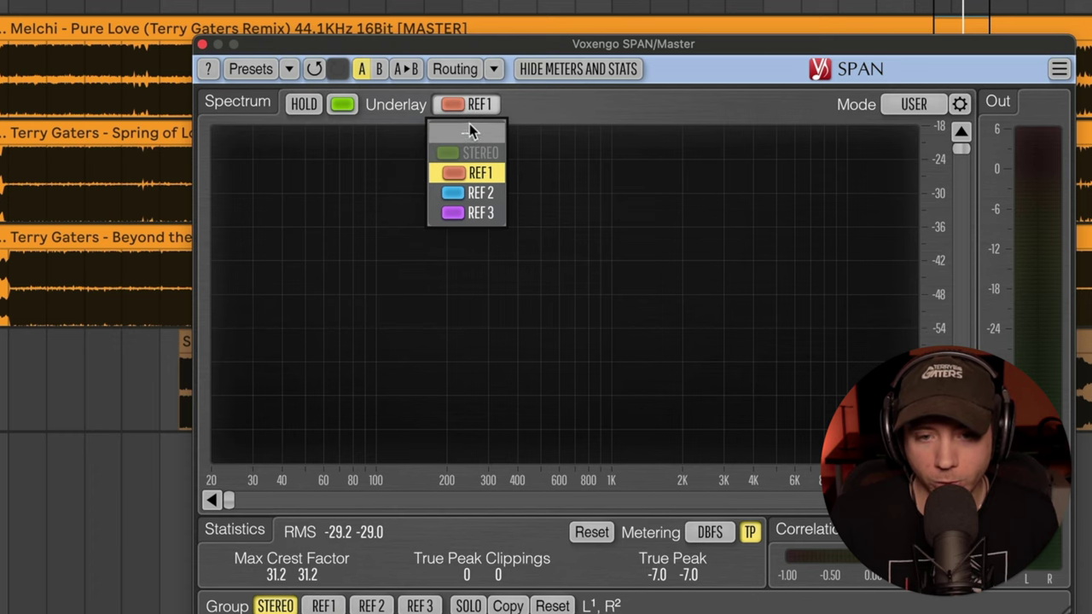
pyautogui.click(468, 107)
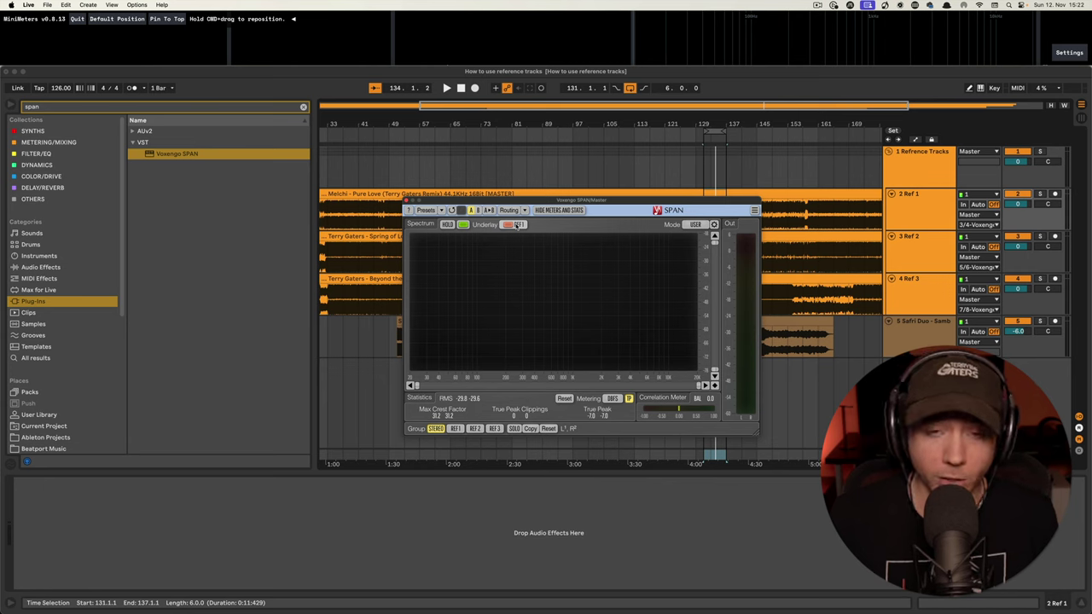
pyautogui.press('space')
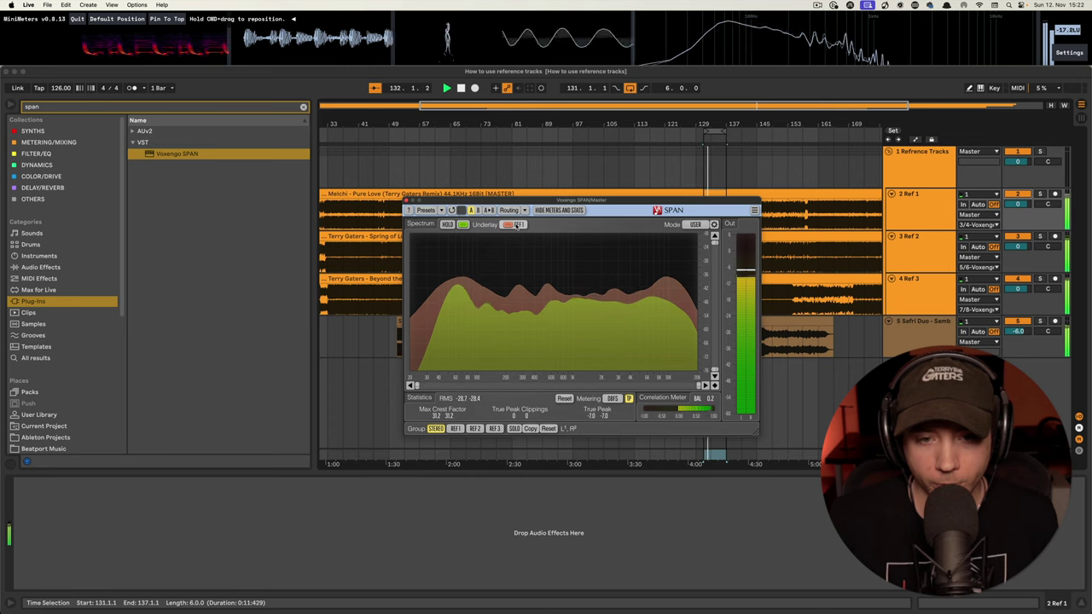
pyautogui.press('space')
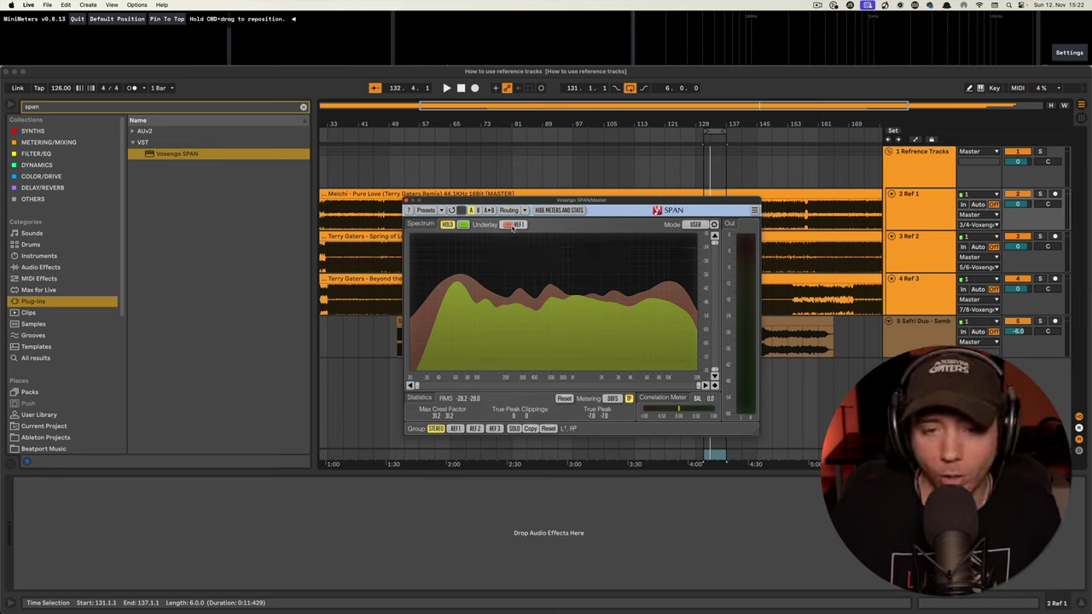
# Lower the Ref 1 track volume to -3.4 dB during playback and compare its underlaid spectrum with the mix.
pyautogui.press('space')
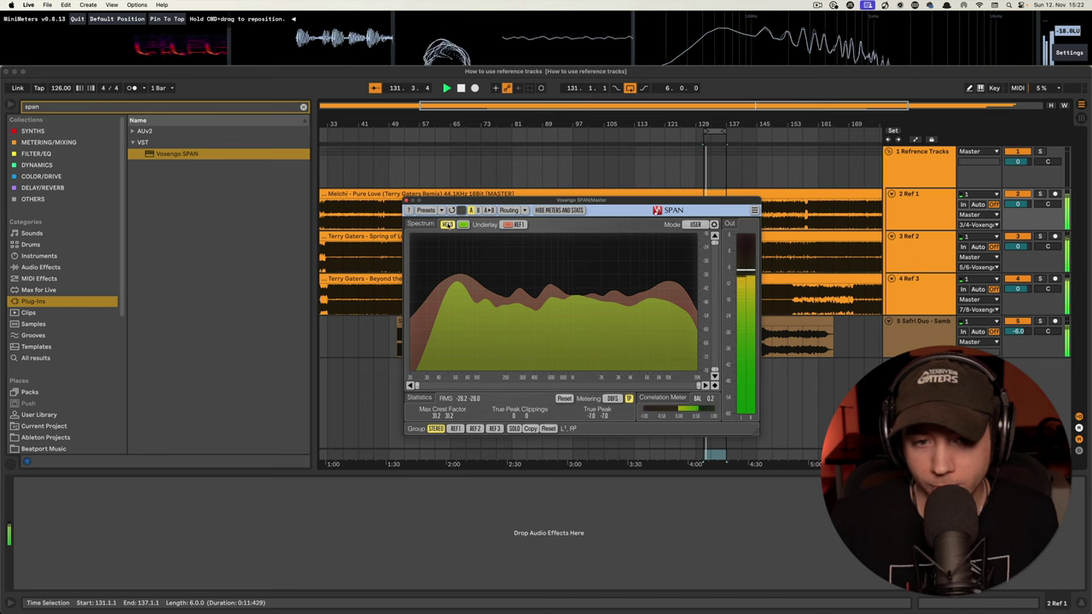
pyautogui.moveTo(1018, 204)
pyautogui.mouseDown()
pyautogui.moveTo(1018, 217)
pyautogui.moveTo(1018, 205)
pyautogui.mouseUp()
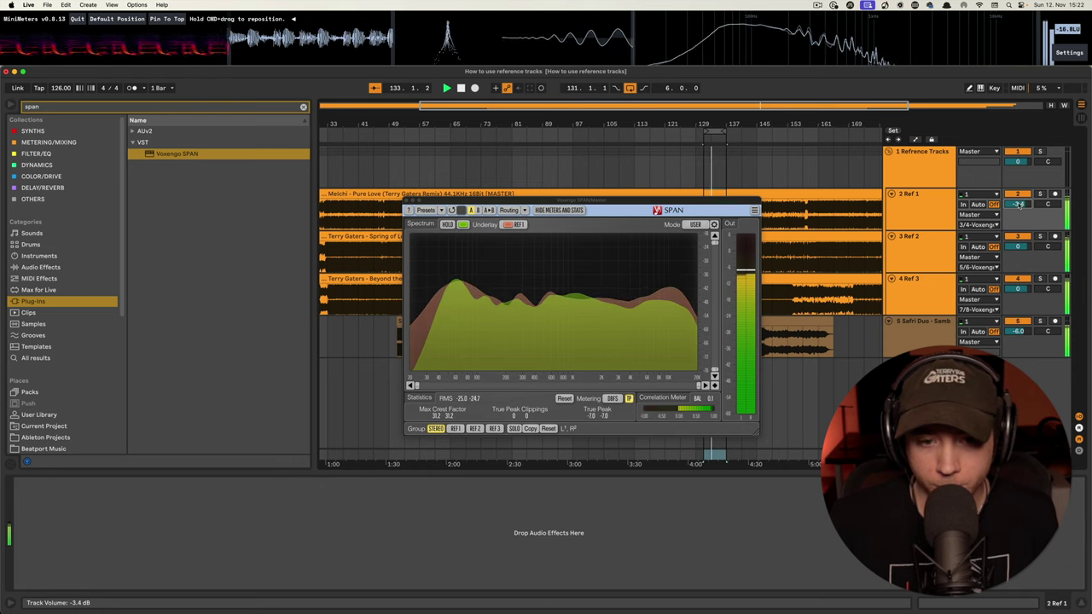
pyautogui.press('space')
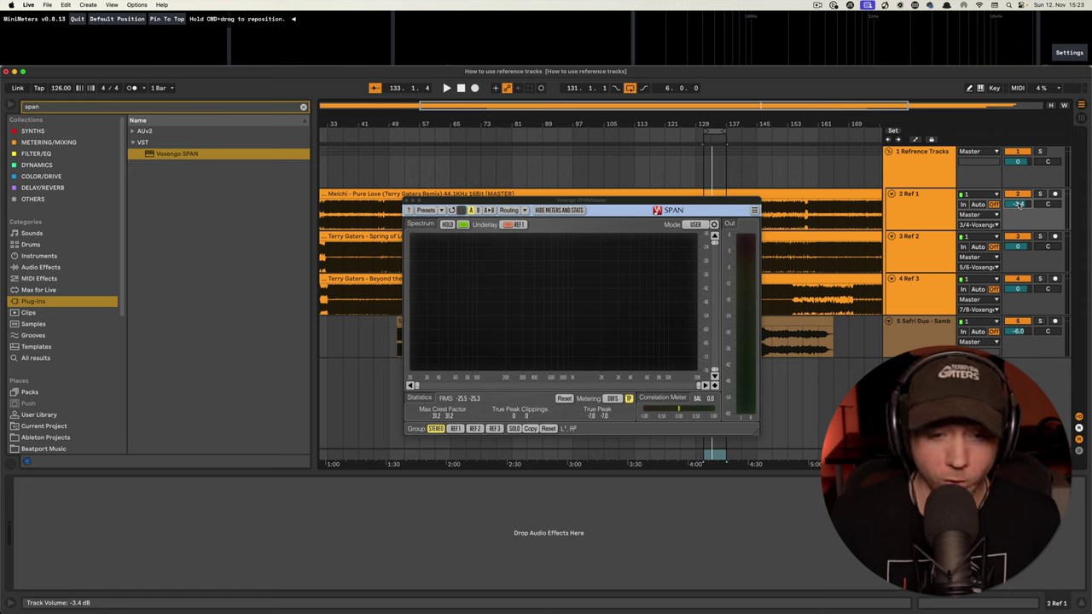
pyautogui.press('space')
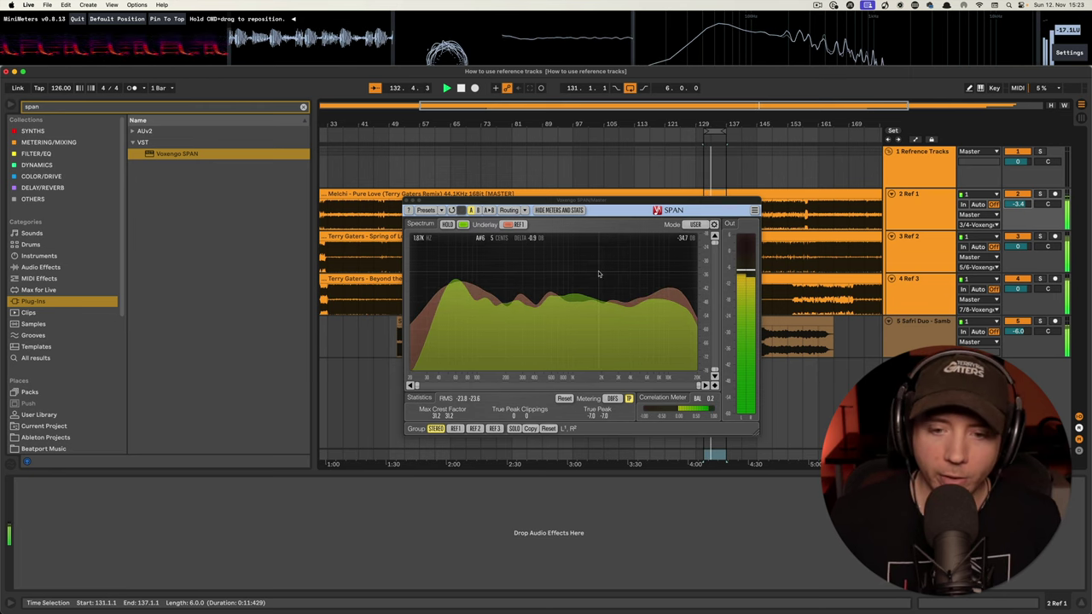
pyautogui.press('space')
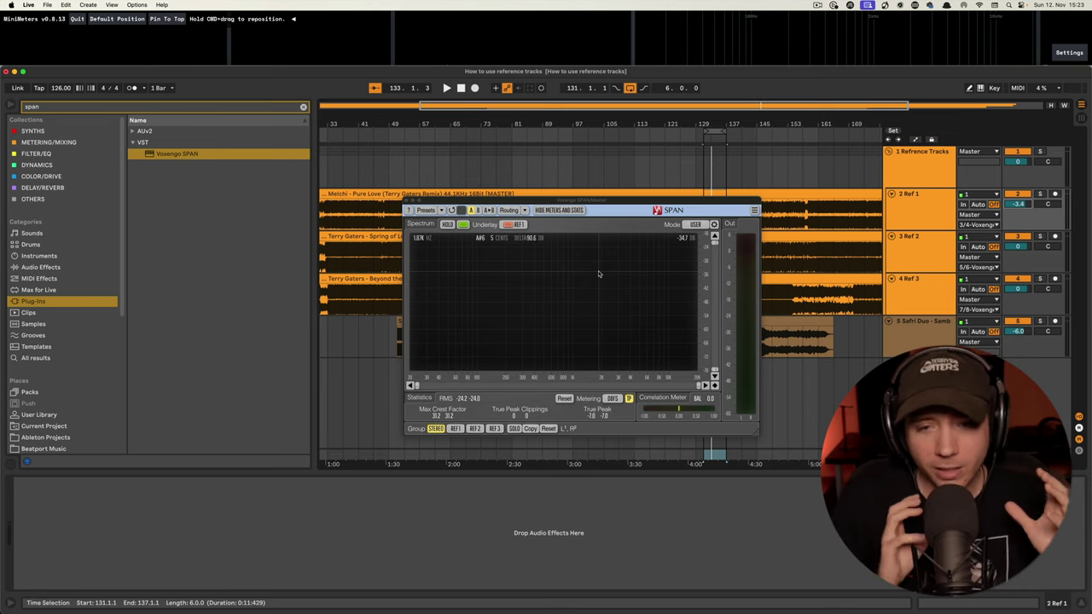
# Switch SPAN's underlay to Ref 2 and lower the Ref 2 track volume to -3.5 dB during playback.
pyautogui.click(517, 224)
pyautogui.click(516, 263)
pyautogui.press('space')
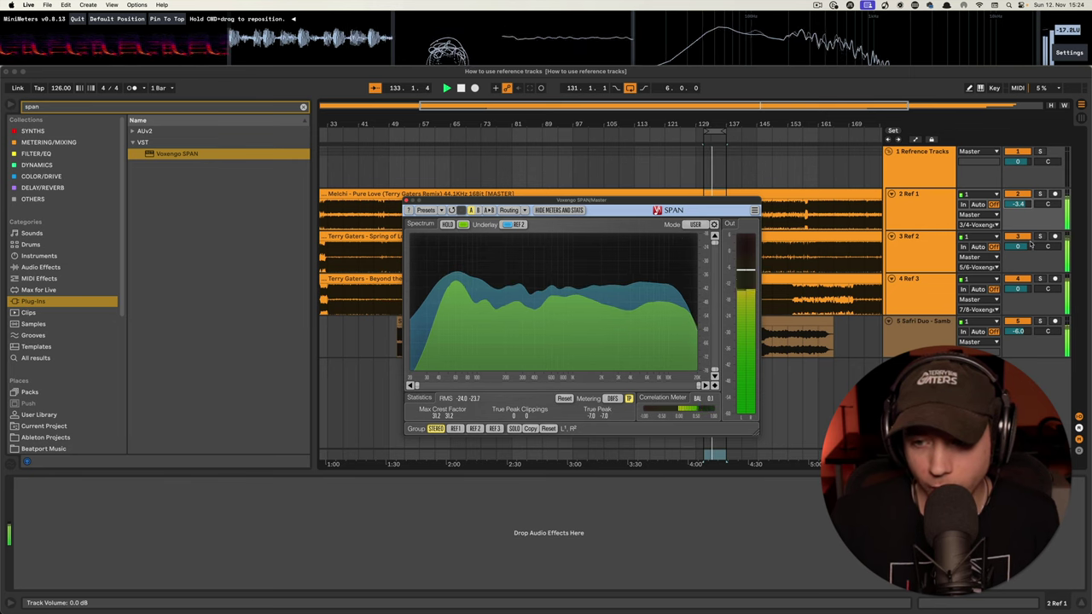
pyautogui.moveTo(1018, 247); pyautogui.dragTo(1018, 253)
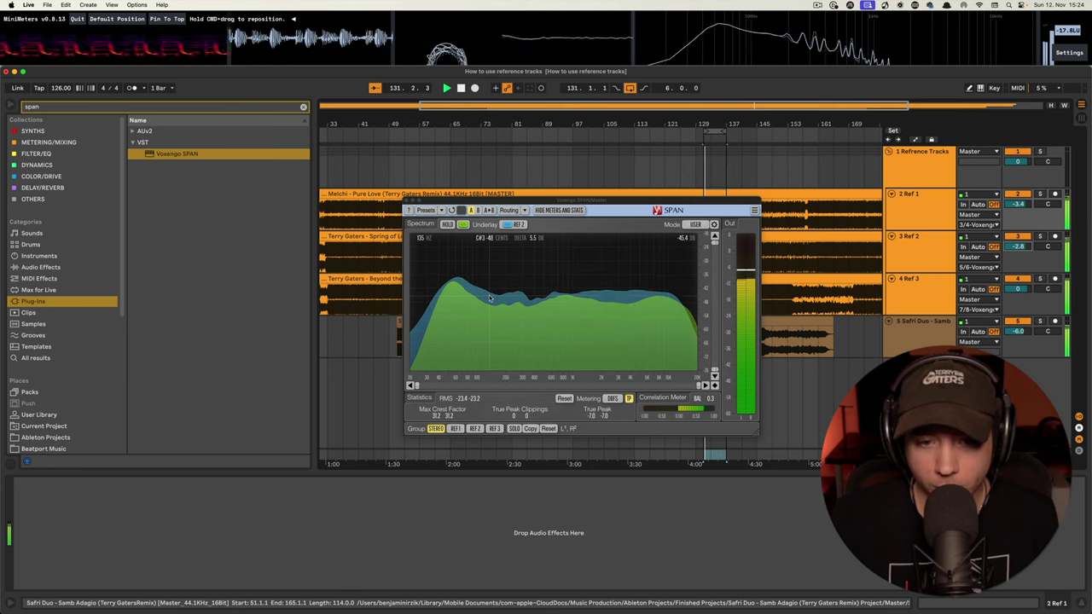
pyautogui.moveTo(1019, 246); pyautogui.dragTo(1018, 254)
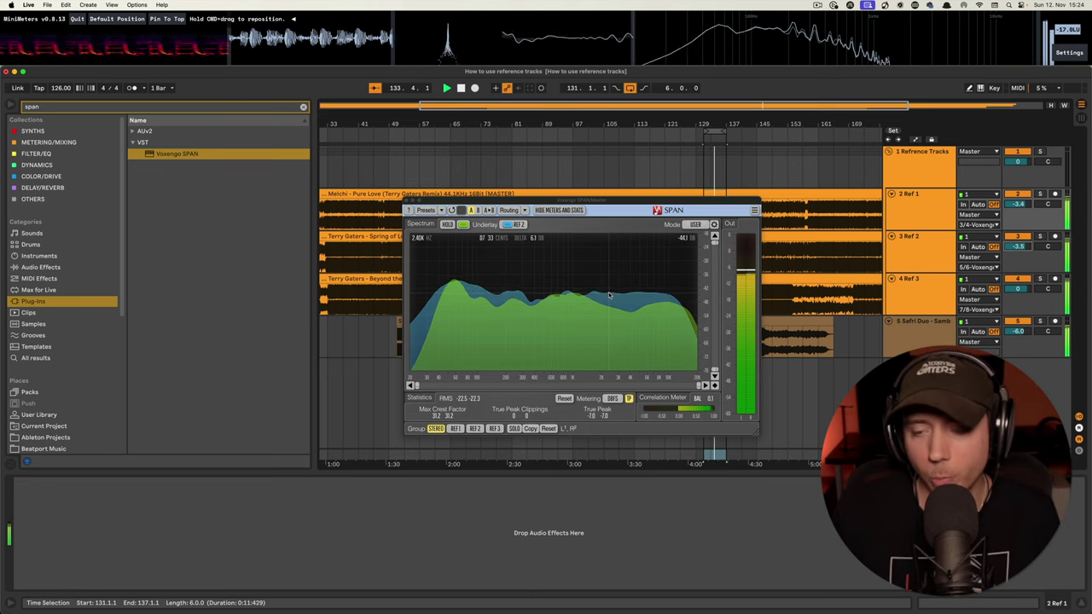
# Switch SPAN's underlay to Ref 3, set the Ref 3 track volume to -6.4 dB during playback, and stop playback.
pyautogui.click(513, 224)
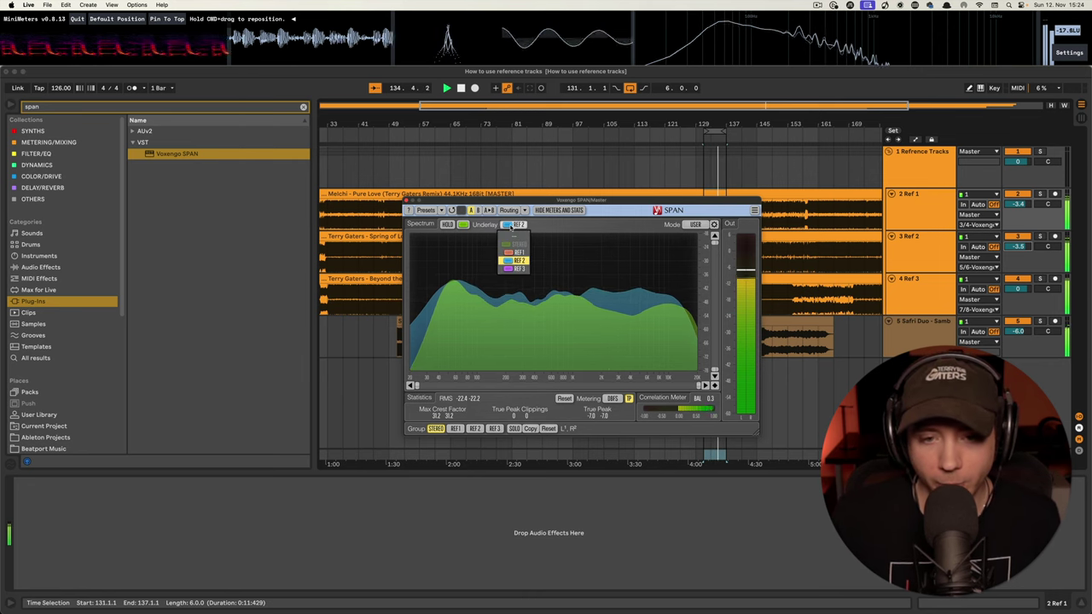
pyautogui.click(518, 267)
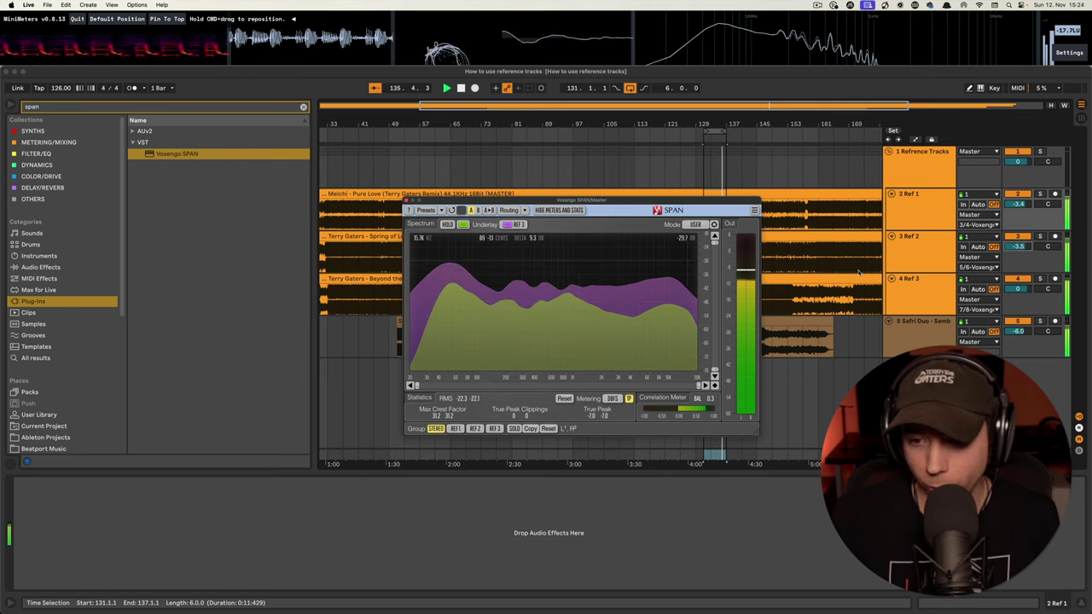
pyautogui.moveTo(1019, 290)
pyautogui.mouseDown()
pyautogui.moveTo(1019, 299)
pyautogui.moveTo(1018, 283)
pyautogui.mouseUp()
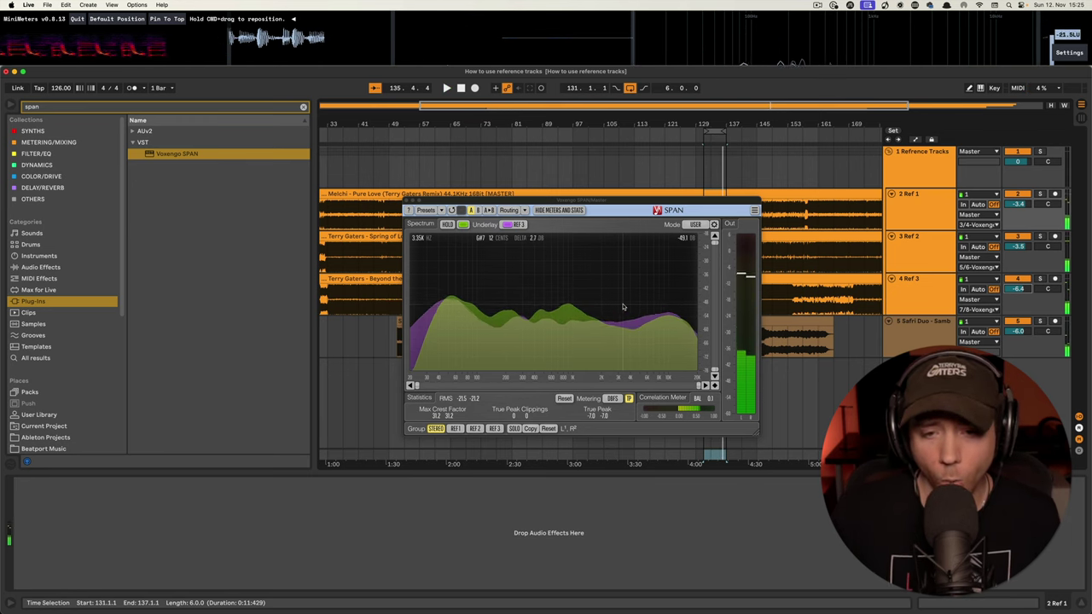
pyautogui.press('space')
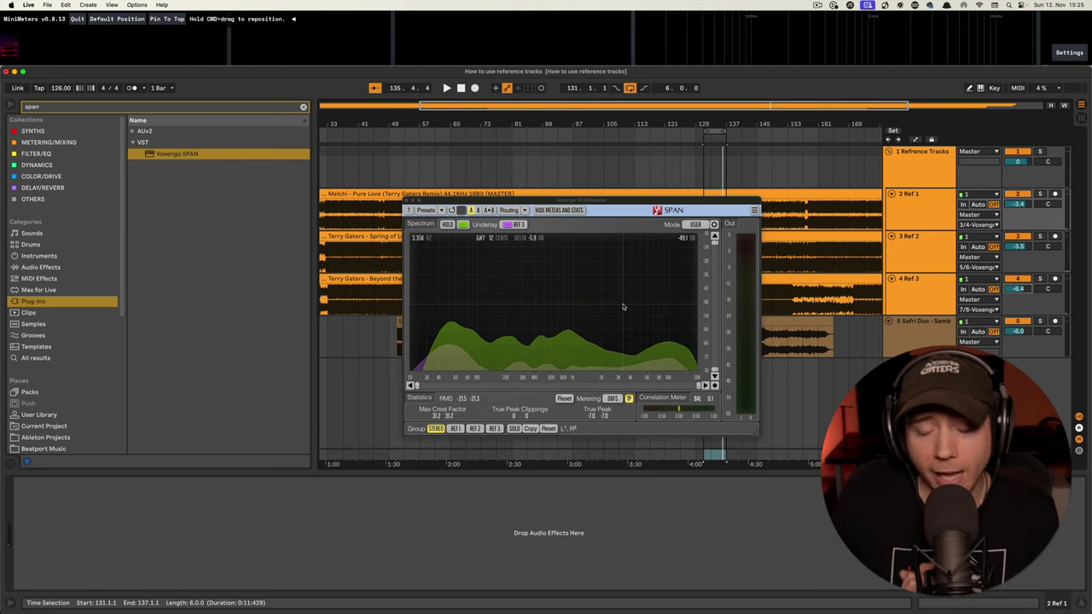